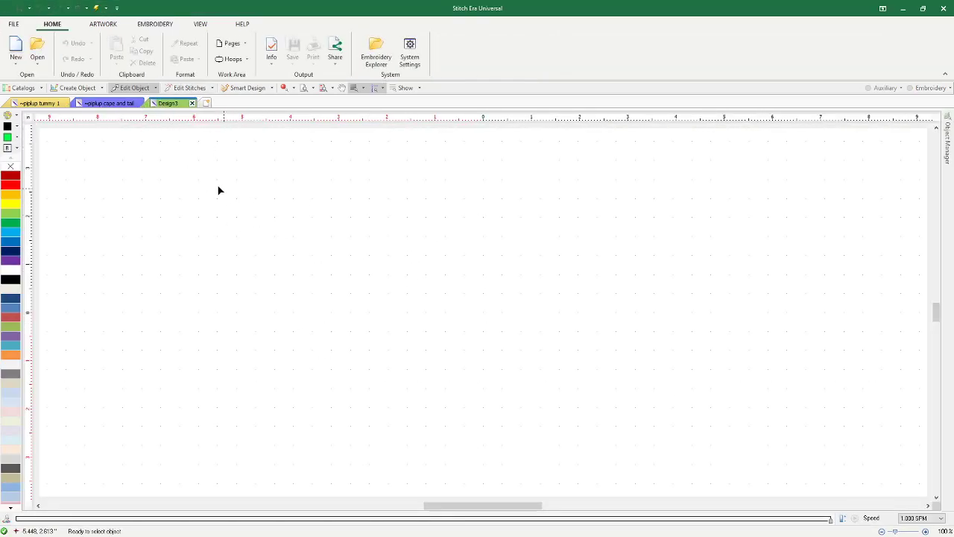
Insert the raster image "piplup footsies" from the "art to digitize" folder into the design
left_click(108, 26)
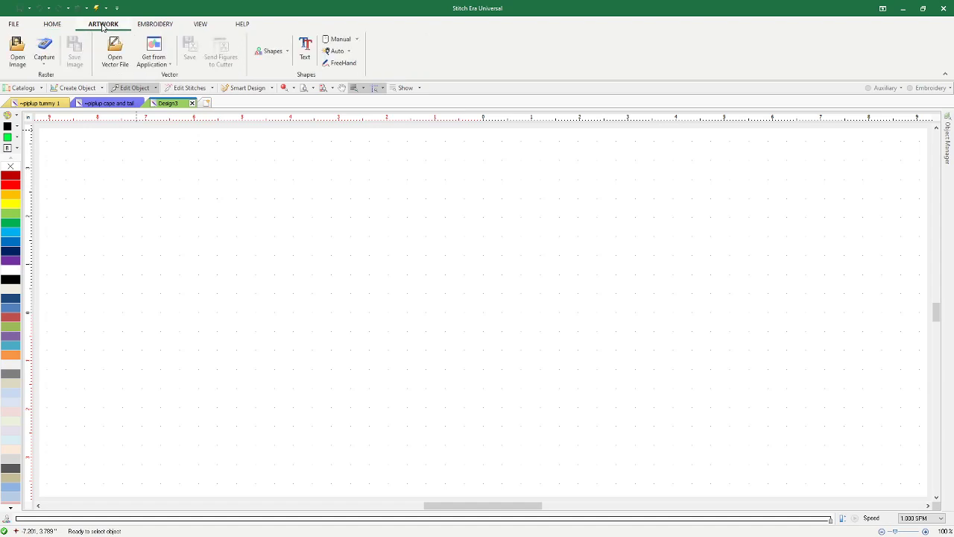
left_click(14, 56)
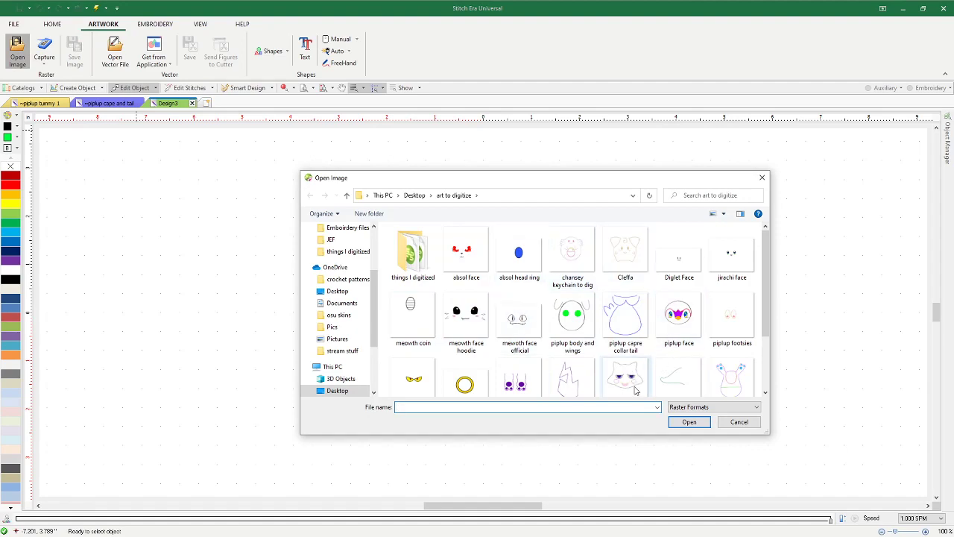
scroll(655, 302, "down", 1)
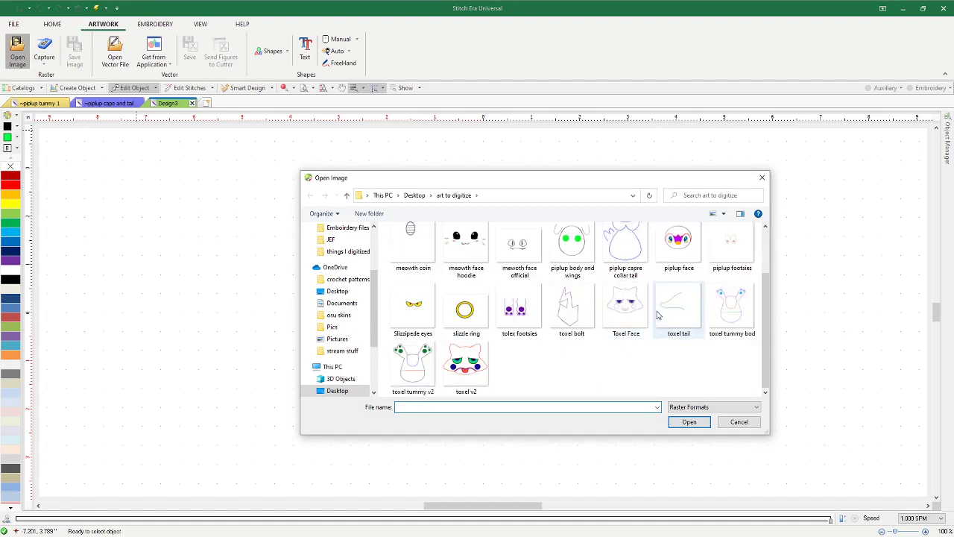
scroll(609, 317, "up", 1)
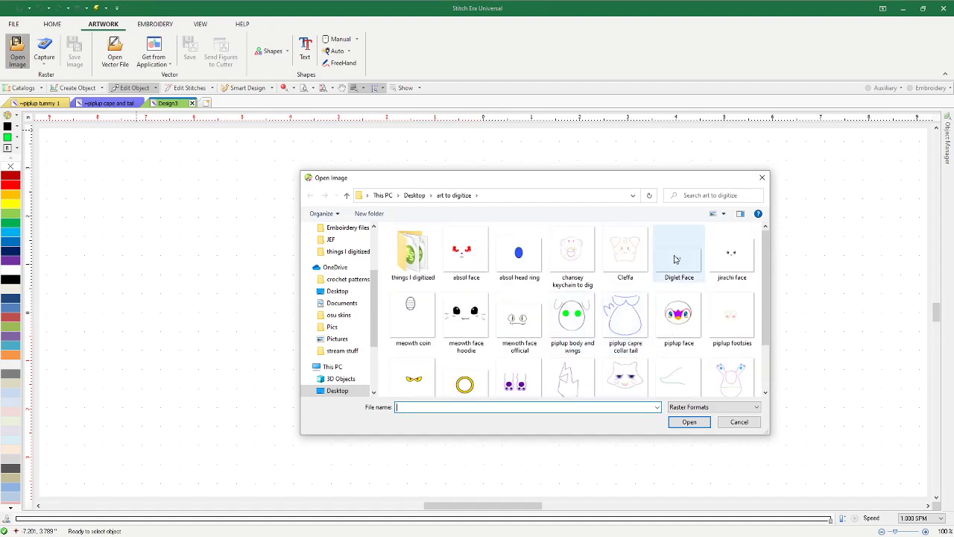
scroll(700, 301, "down", 1)
scroll(666, 342, "up", 1)
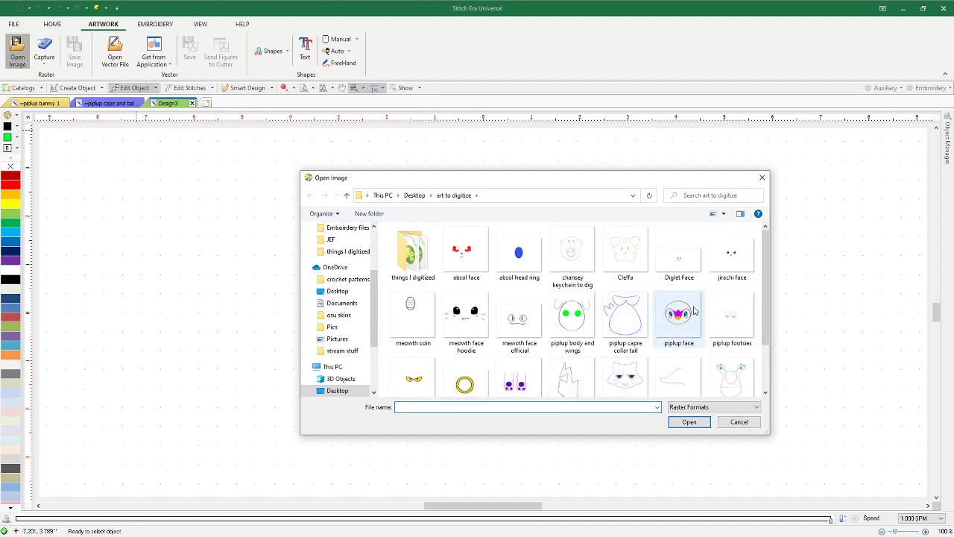
left_click(730, 316)
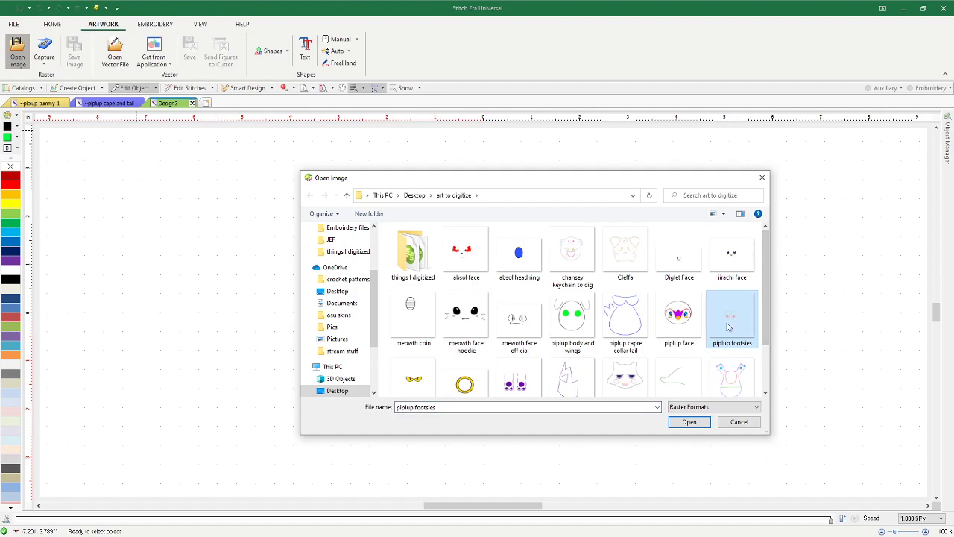
left_click(691, 425)
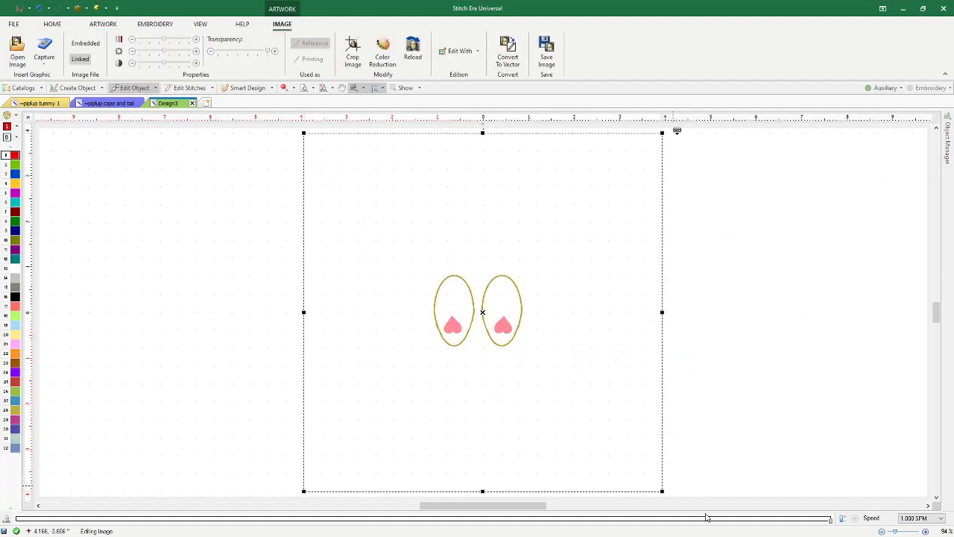
left_click_drag(661, 490, 609, 519)
scroll(649, 351, "up", 1)
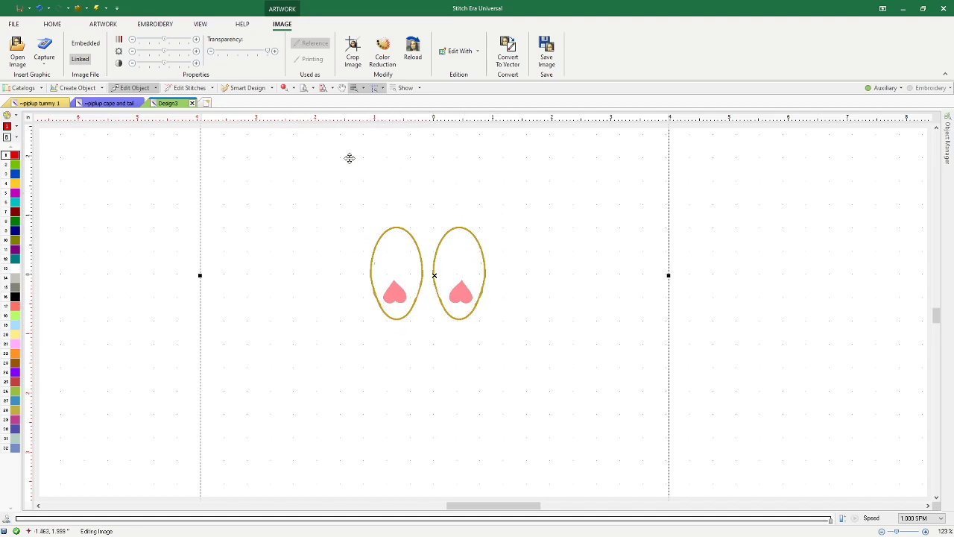
scroll(394, 183, "down", 1)
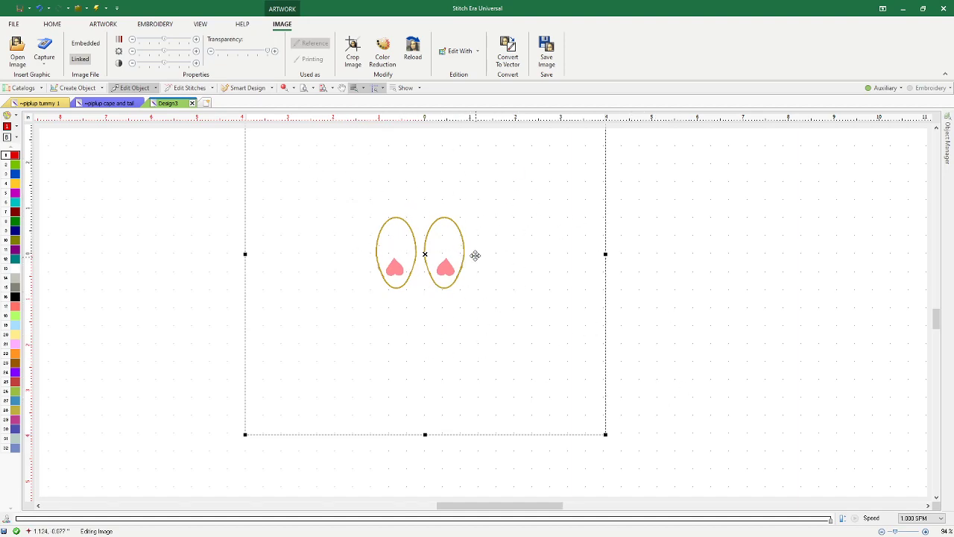
left_click(457, 336)
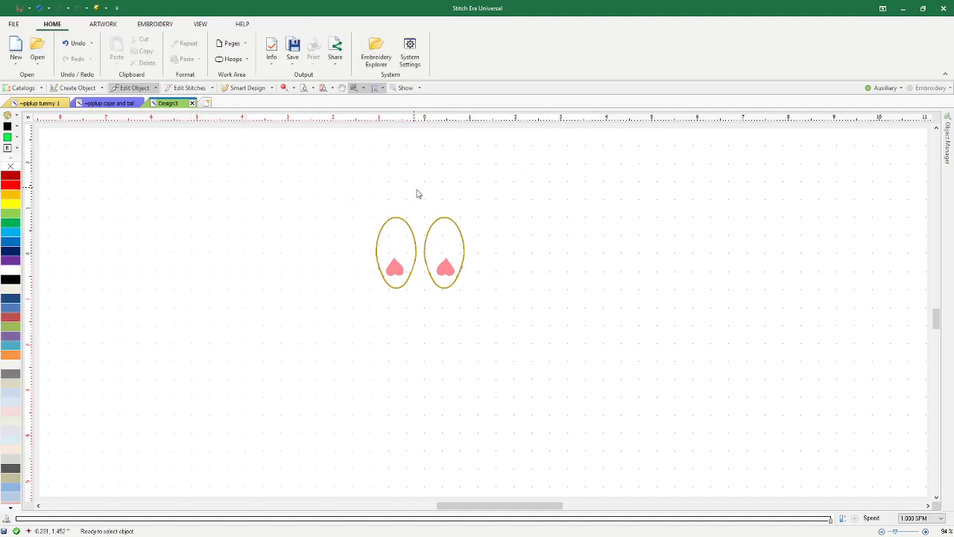
Apply the 5x7 Hoop embroidery hoop to the work area and remove it again
left_click(248, 60)
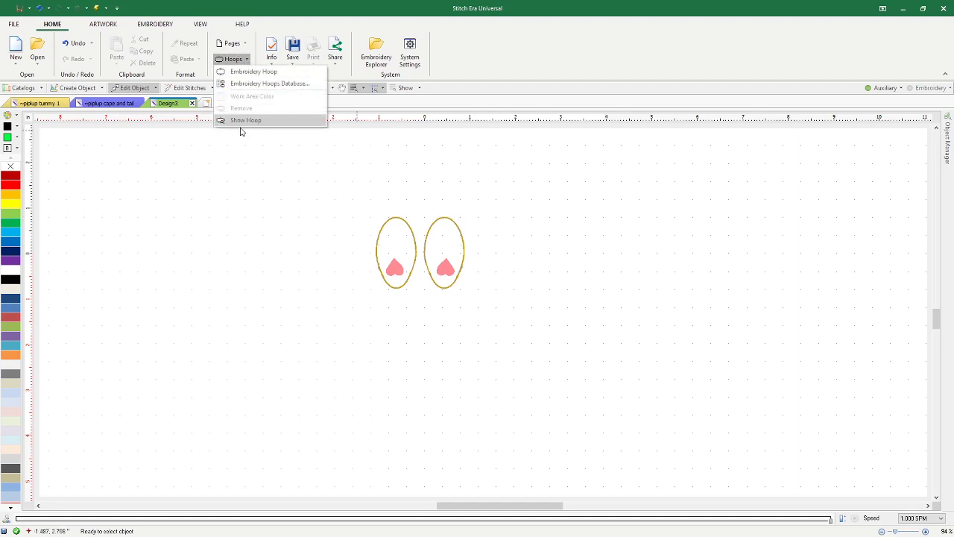
left_click(252, 71)
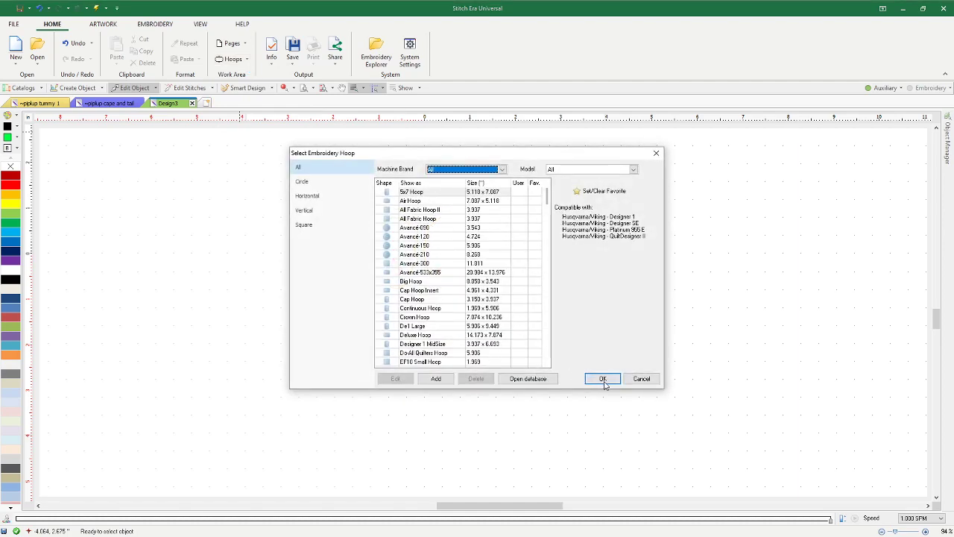
left_click(603, 379)
scroll(601, 311, "up", 1)
scroll(598, 311, "down", 2)
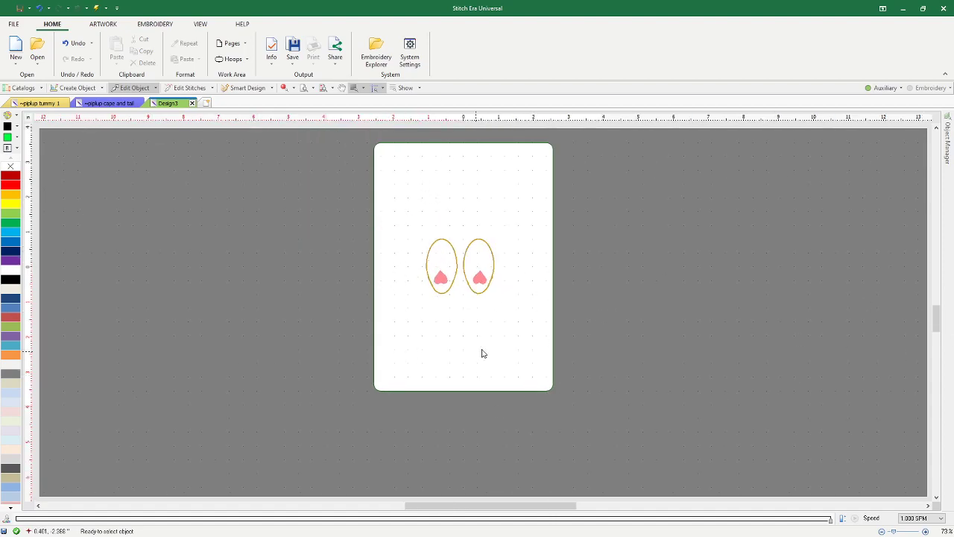
left_click(233, 59)
left_click(241, 109)
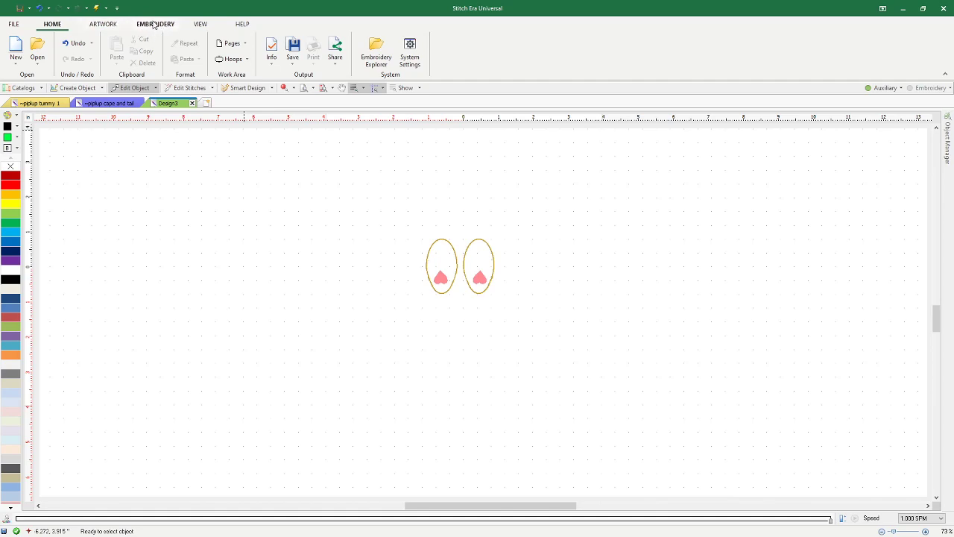
Convert the footsies image to embroidery with Art to Stitch (Intelligent), using Fill Areas and Borderlines
left_click(156, 25)
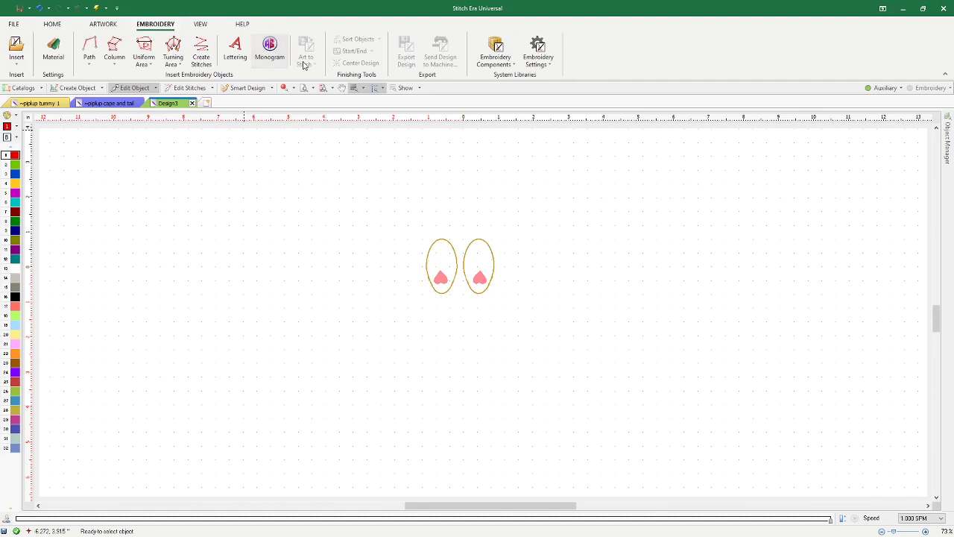
left_click(473, 261)
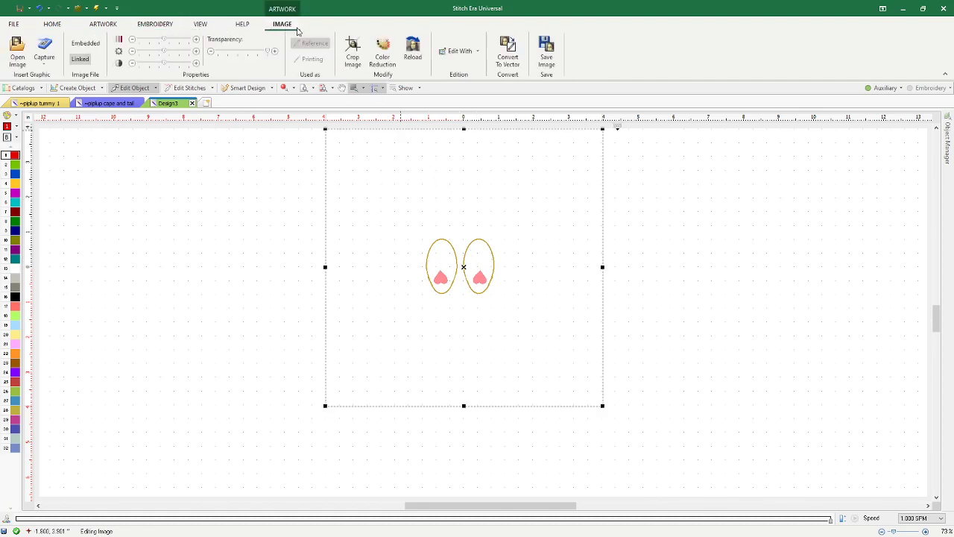
left_click(148, 24)
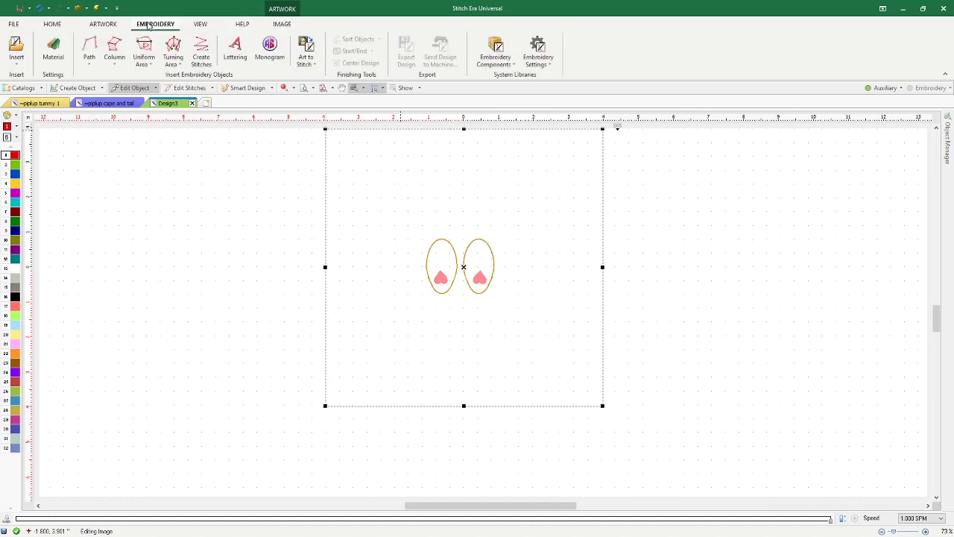
left_click(305, 58)
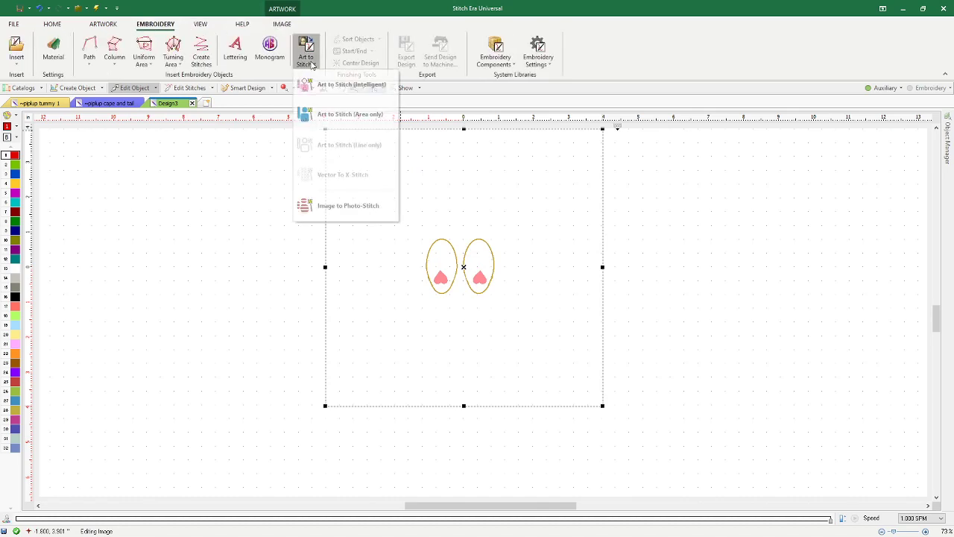
left_click(351, 86)
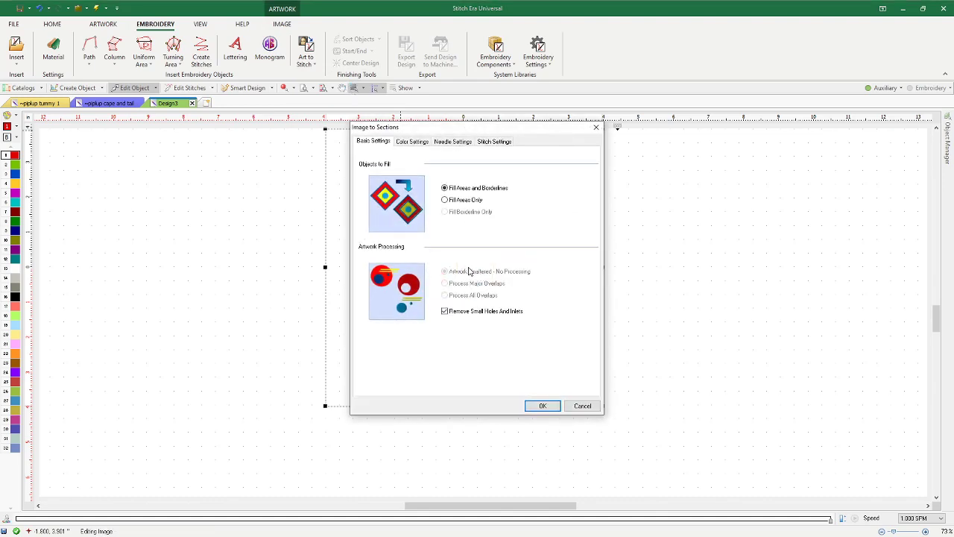
left_click(542, 404)
left_click(446, 201)
left_click(445, 188)
left_click(446, 201)
left_click(446, 188)
left_click(445, 200)
left_click(446, 188)
left_click(539, 404)
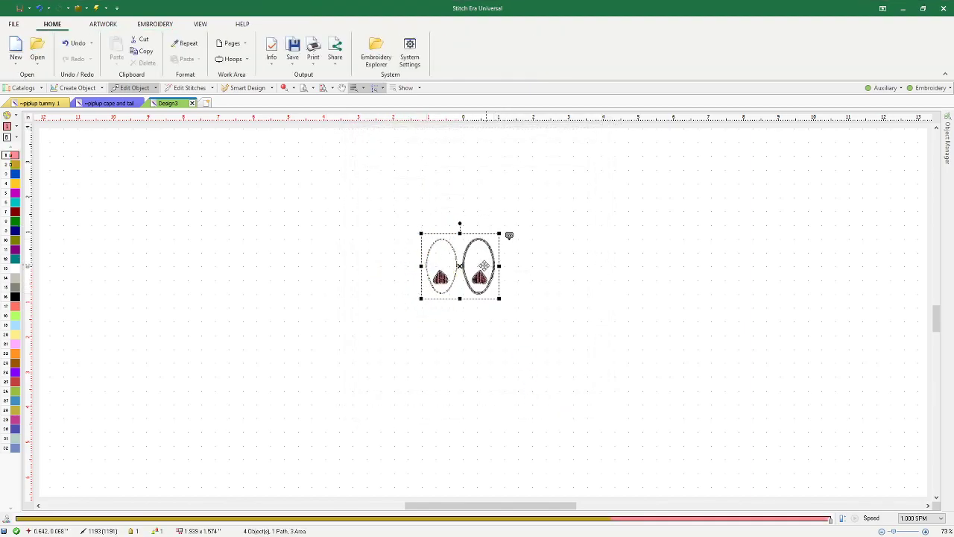
Compare the two generated oval outlines and delete the thick area-fill outline around the right foot
scroll(481, 262, "up", 4)
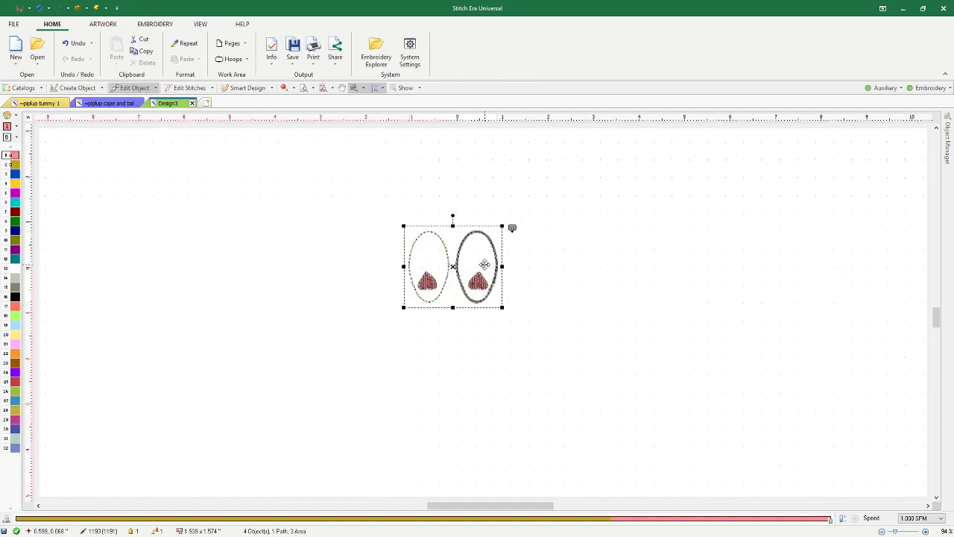
scroll(480, 268, "up", 1)
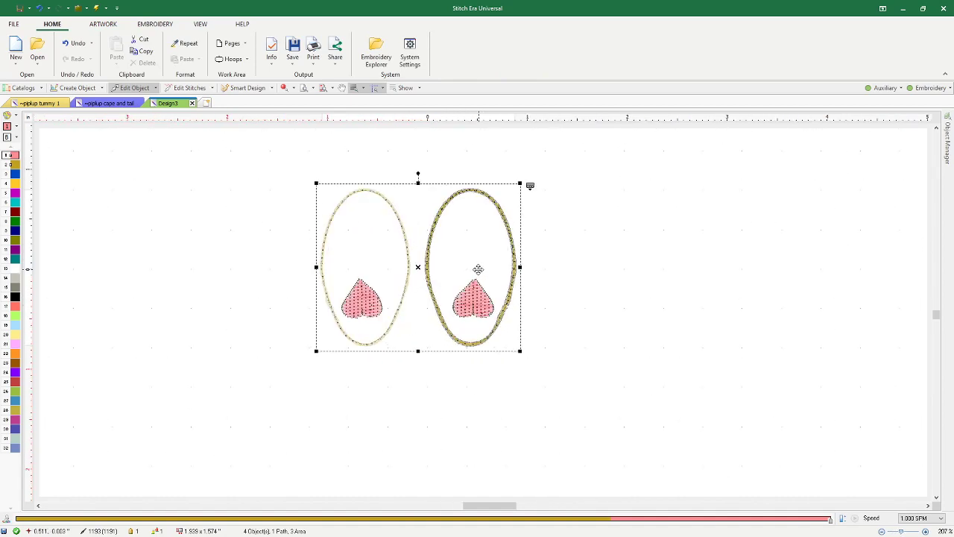
double_click(402, 216)
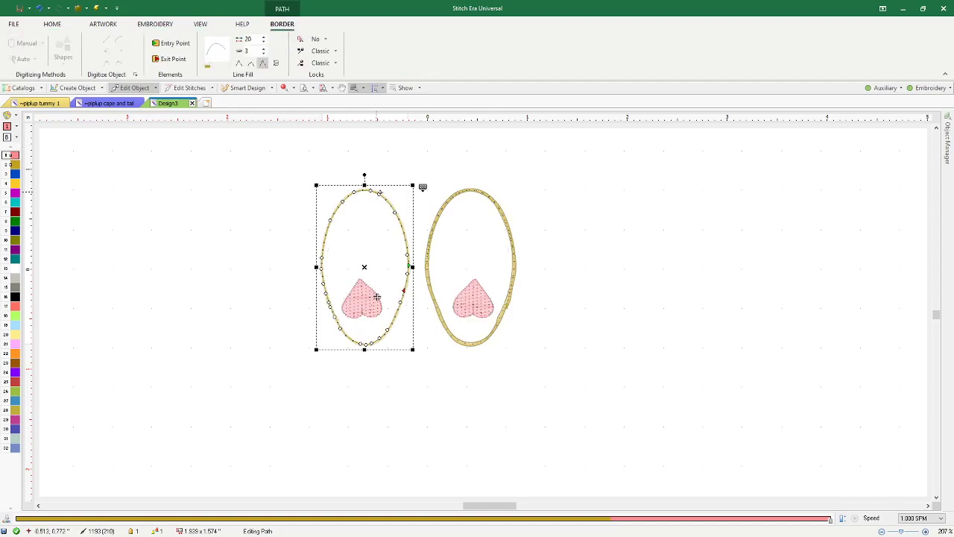
left_click(447, 198)
left_click(366, 193)
left_click(468, 192)
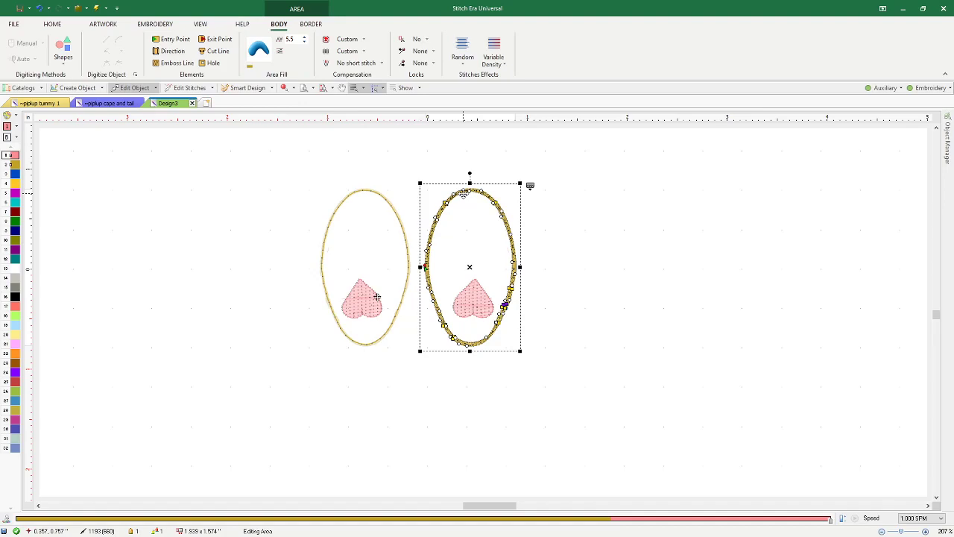
right_click(463, 191)
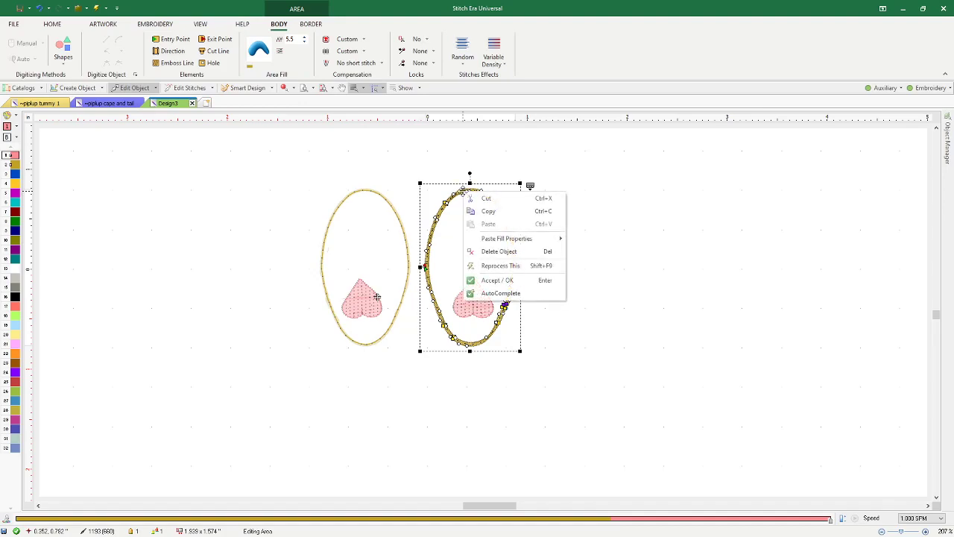
left_click(489, 256)
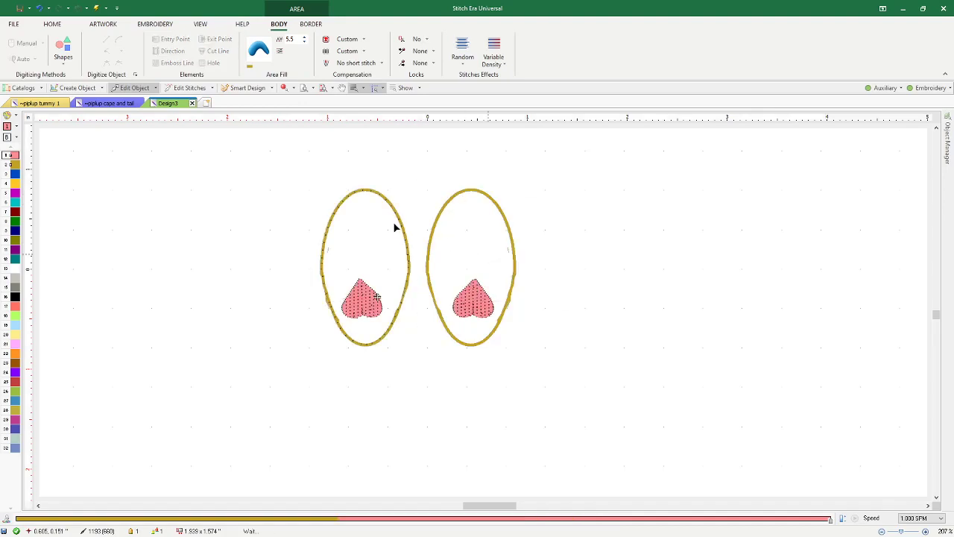
Copy the left foot's oval path, paste it and position the duplicate over the right foot's oval in the artwork
left_click(373, 193)
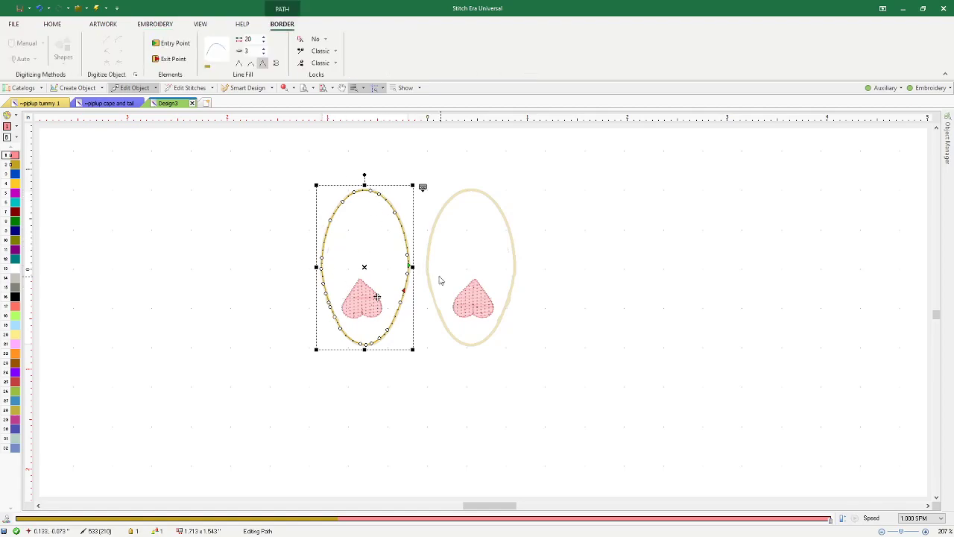
right_click(355, 220)
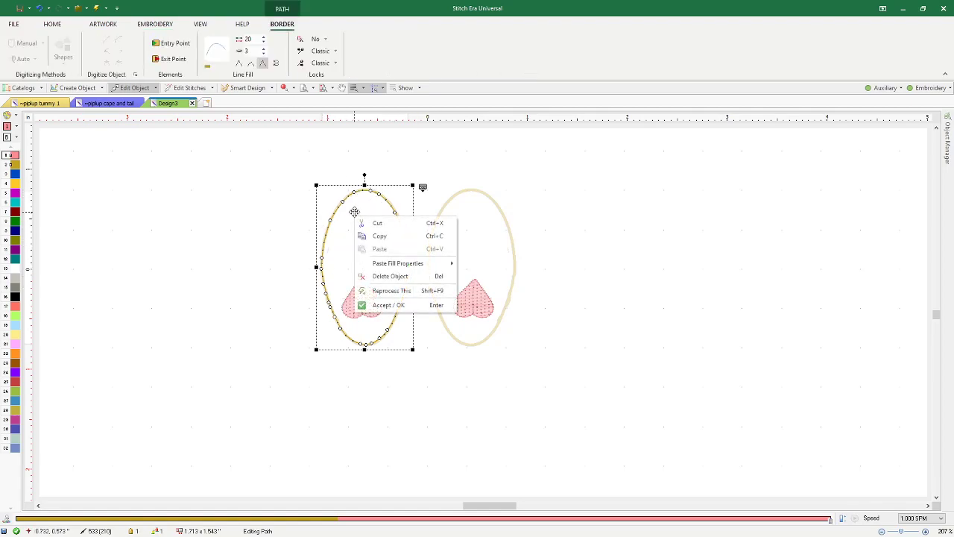
left_click(387, 240)
right_click(372, 228)
left_click(401, 262)
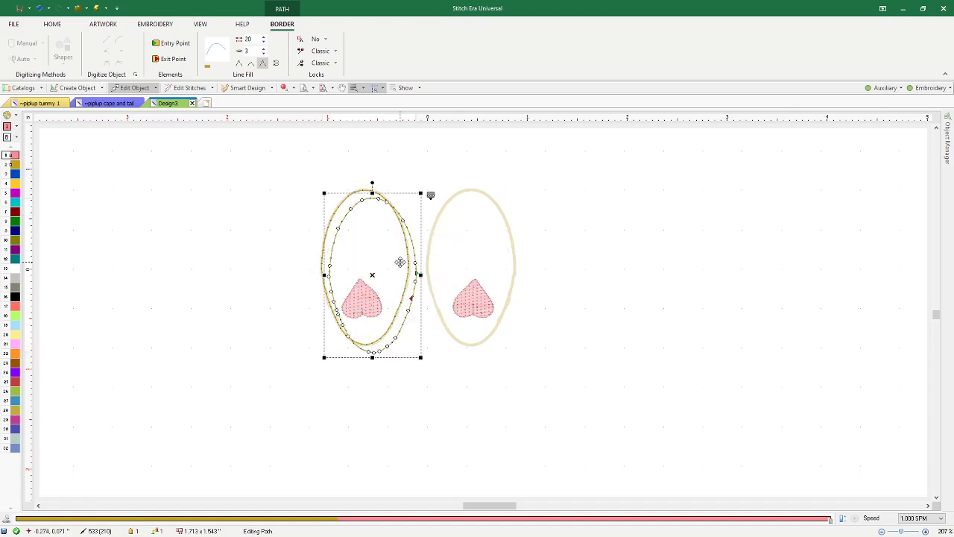
left_click_drag(375, 230, 474, 226)
left_click(382, 250)
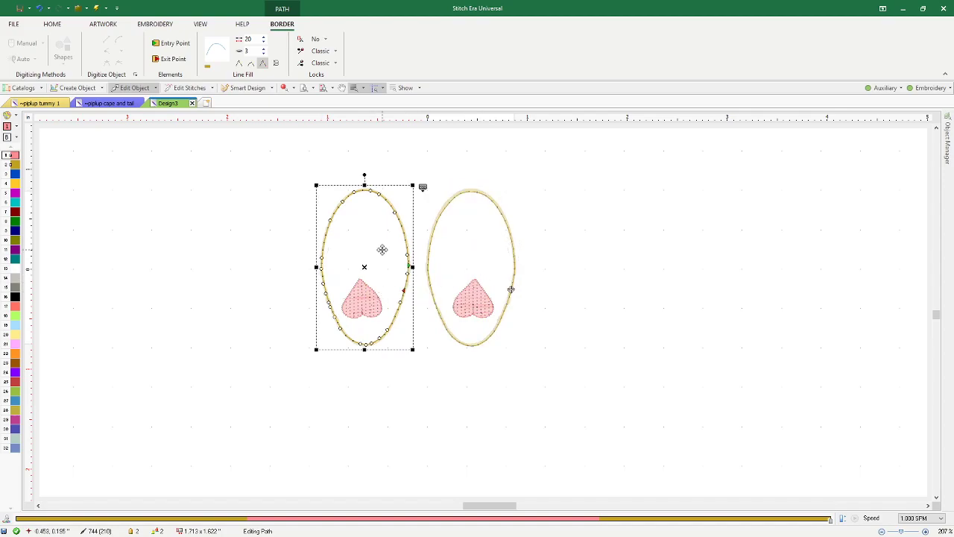
Compare the fill settings of the two hearts and set the left heart's area fill density to 7
left_click(472, 308)
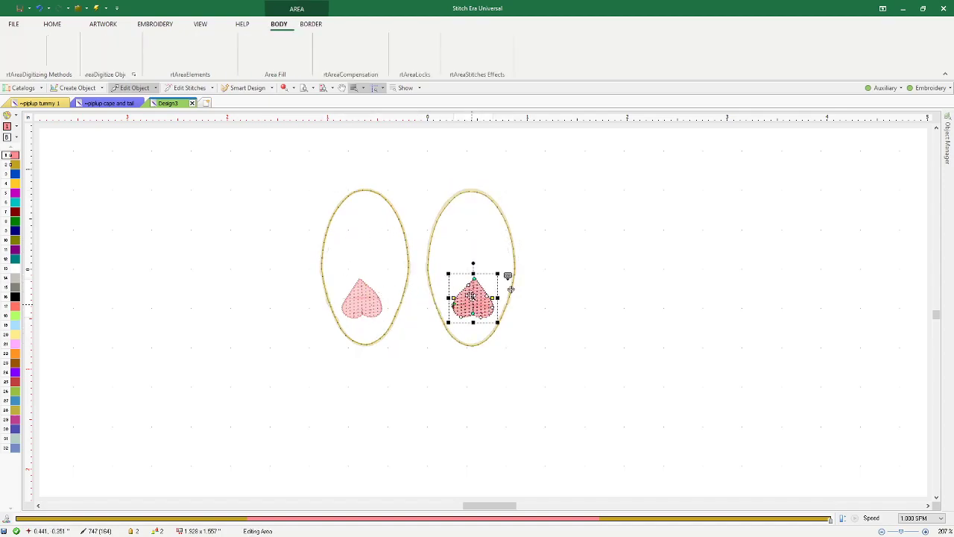
left_click(361, 302)
left_click(463, 307)
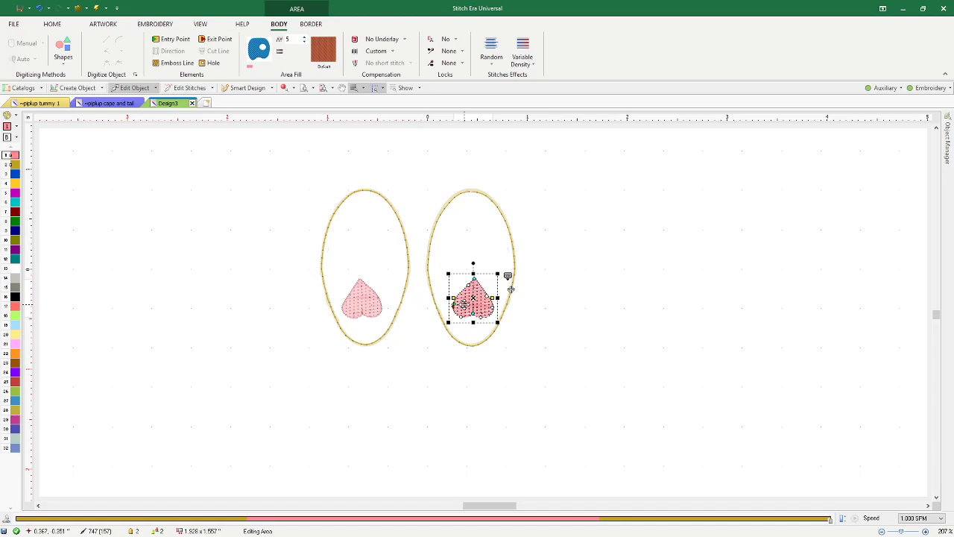
left_click(368, 302)
left_click(460, 298)
left_click(361, 286)
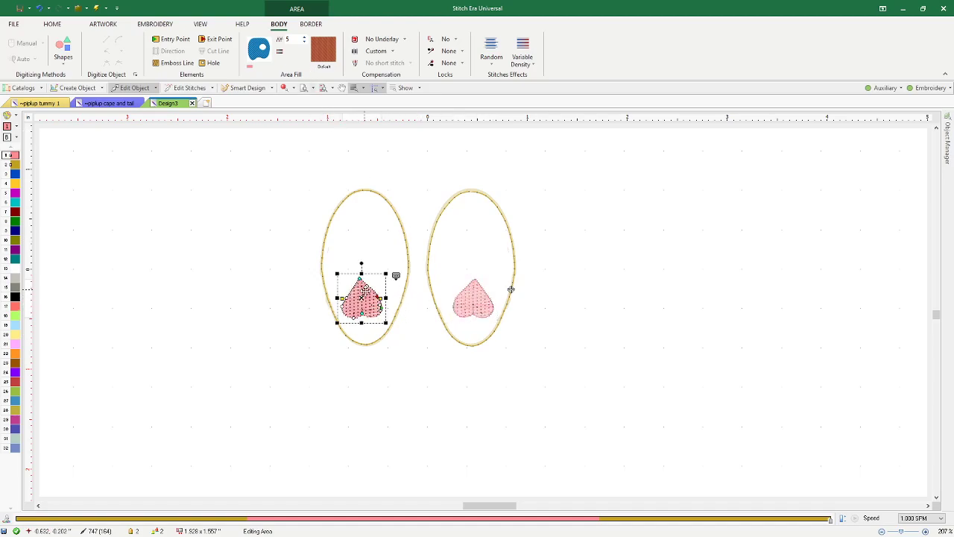
double_click(293, 39)
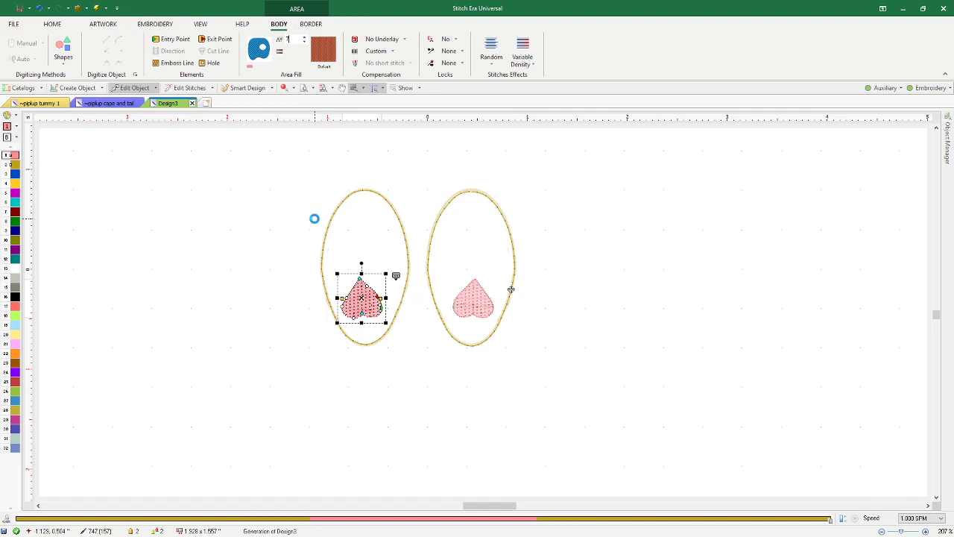
left_click(494, 310)
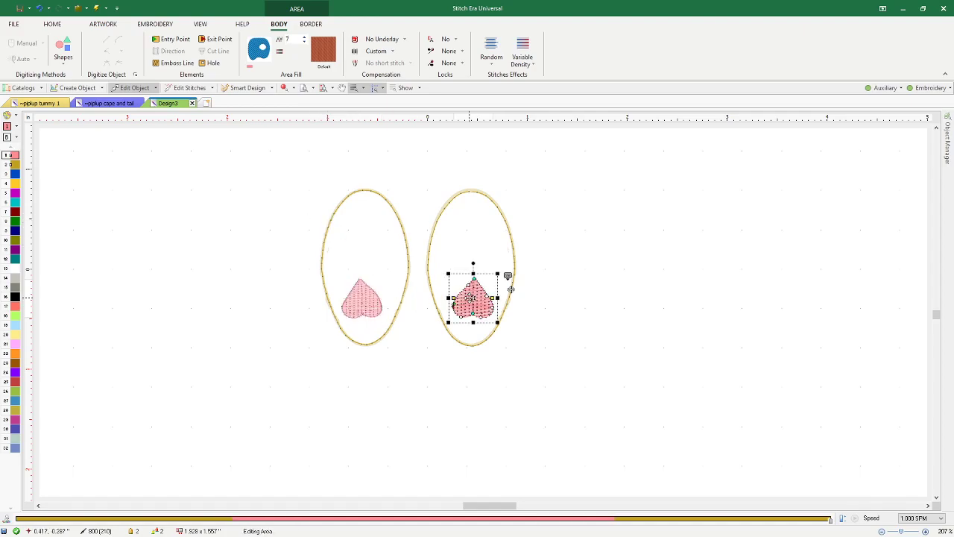
Set the right heart's area fill density to 7 and compare the stitch fill of both hearts
type("7")
left_click(454, 269)
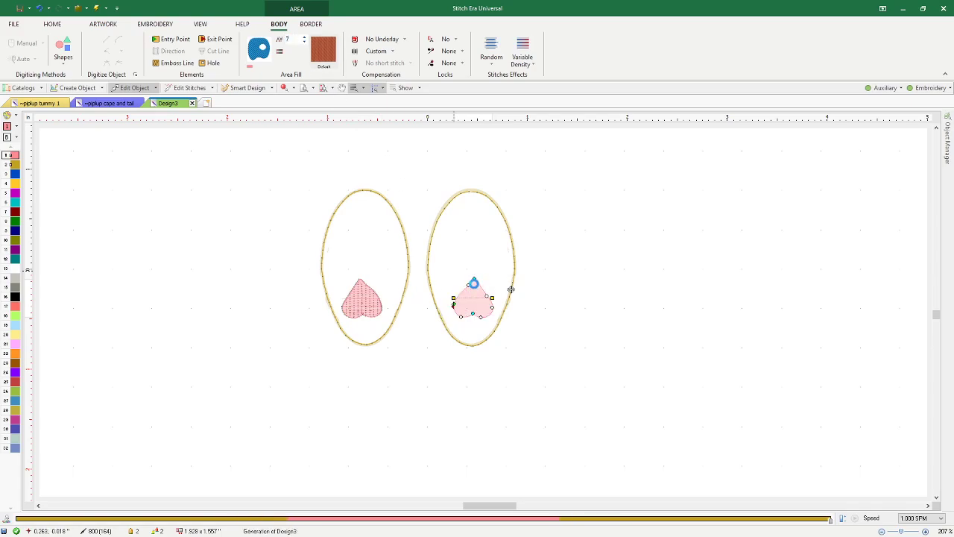
left_click(363, 296)
left_click(479, 291)
scroll(356, 294, "up", 5)
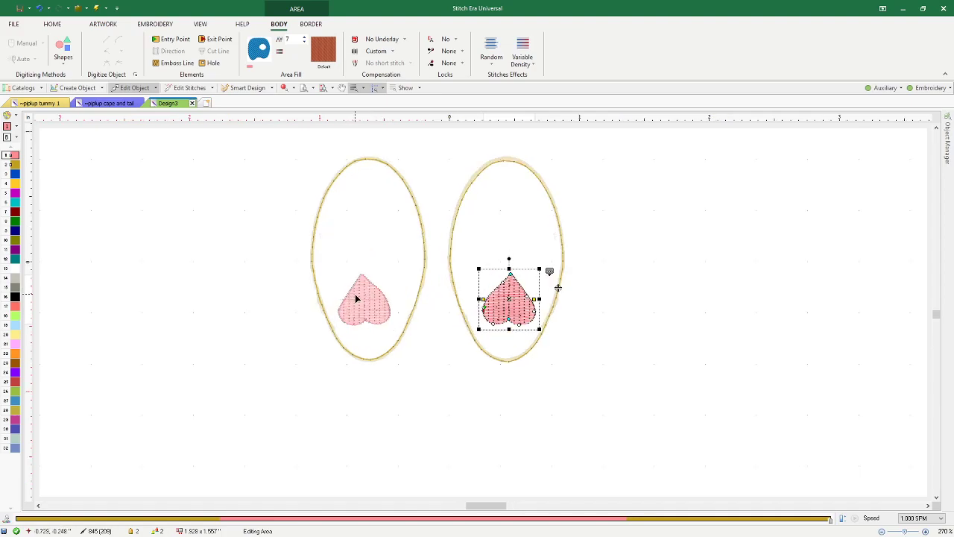
left_click(356, 298)
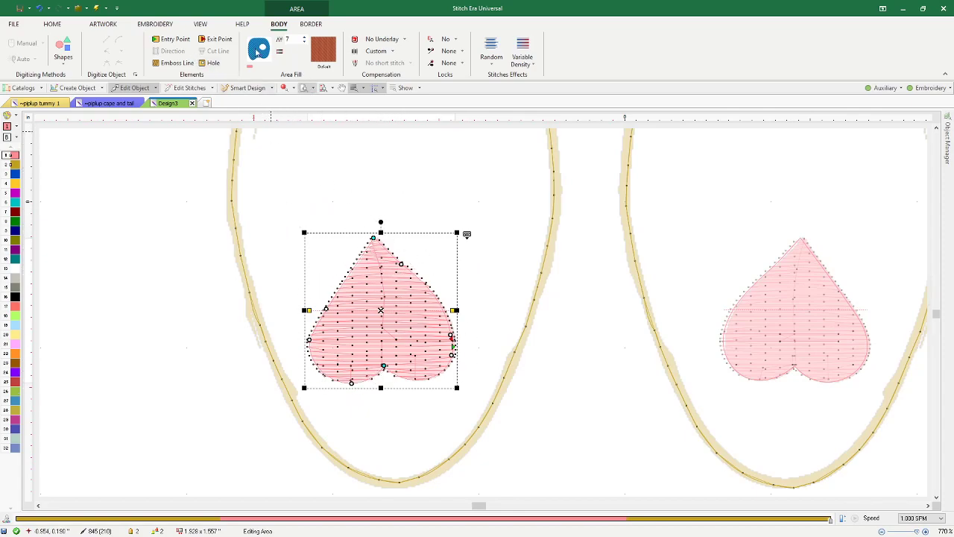
Open the Smart Design palette, place it over the right foot and choose the solid thick line style for a new path
left_click(154, 23)
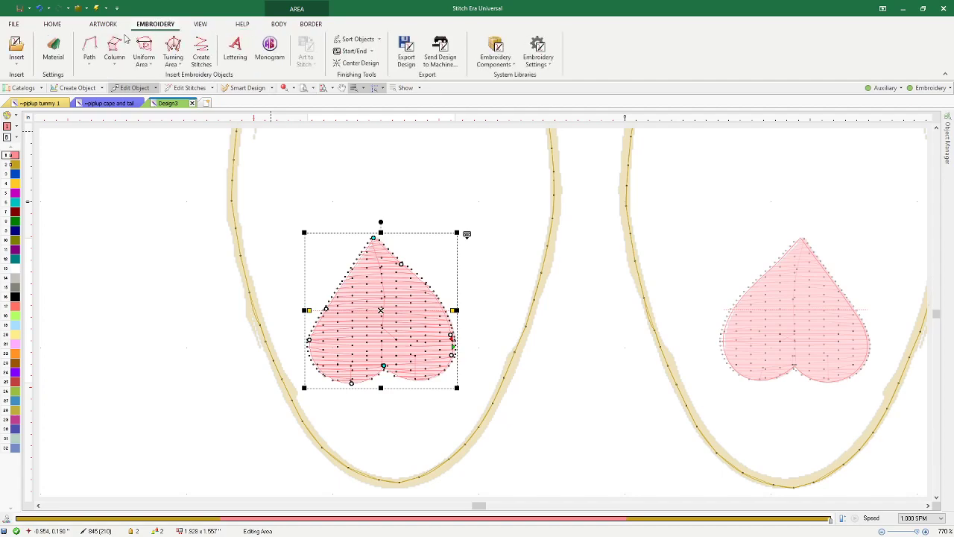
left_click(201, 63)
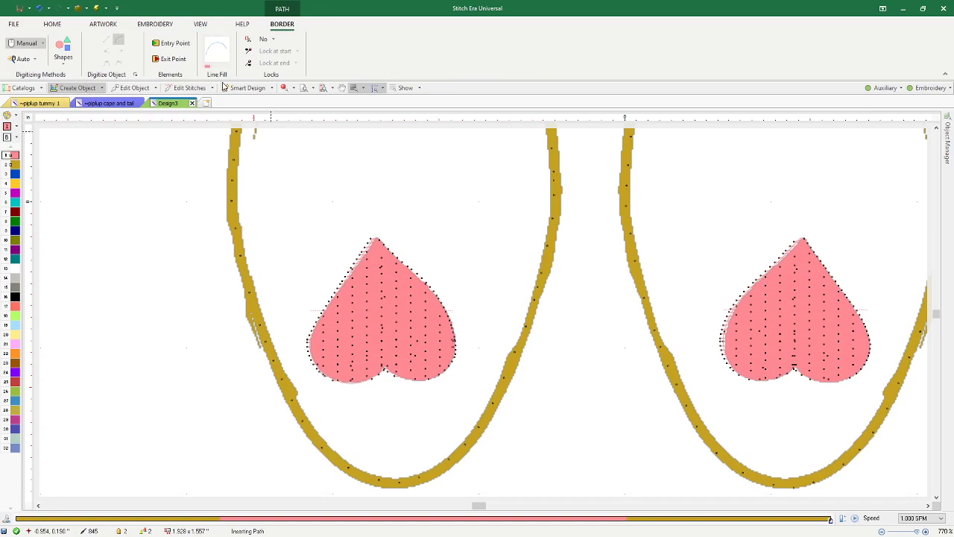
left_click(247, 88)
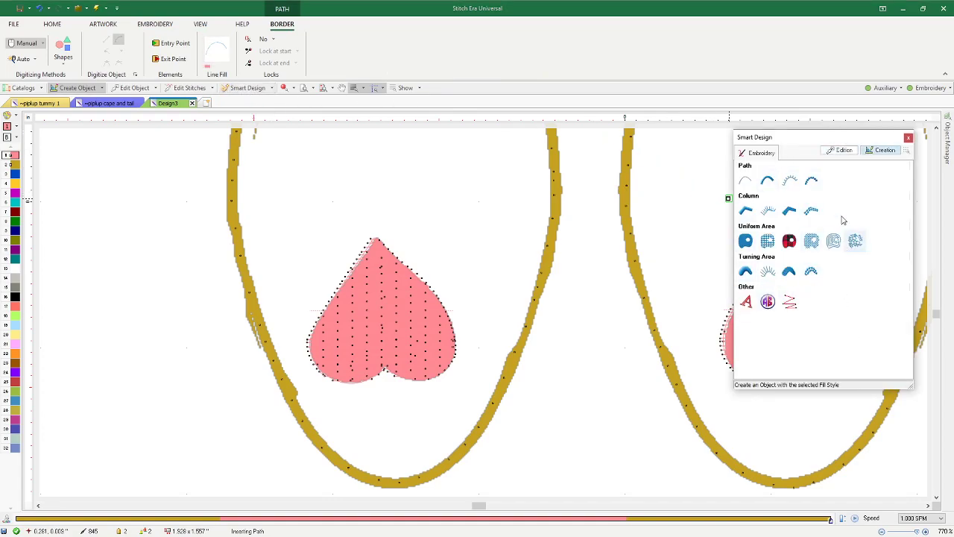
left_click_drag(805, 145, 665, 169)
left_click(633, 205)
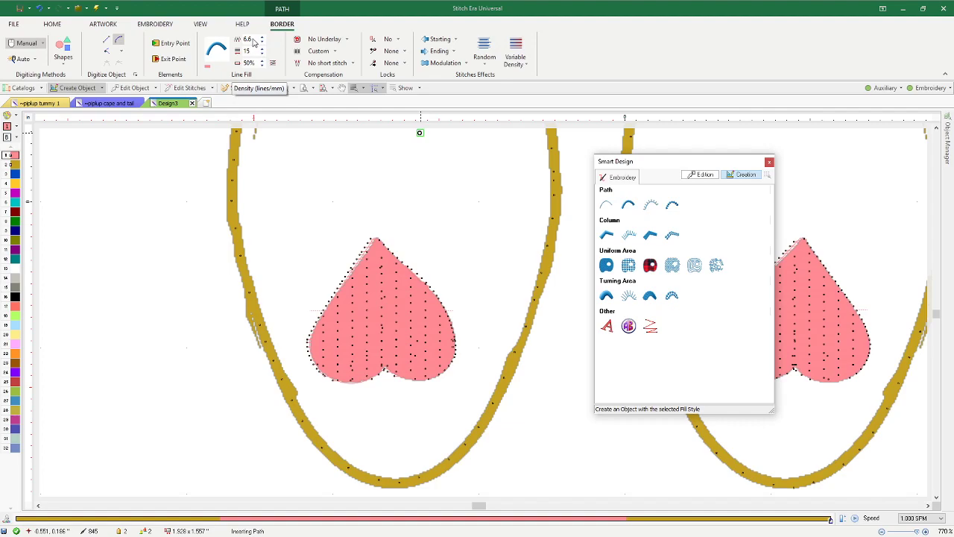
Review the underlay presets for the new path's line fill and choose Soft Low
left_click(250, 51)
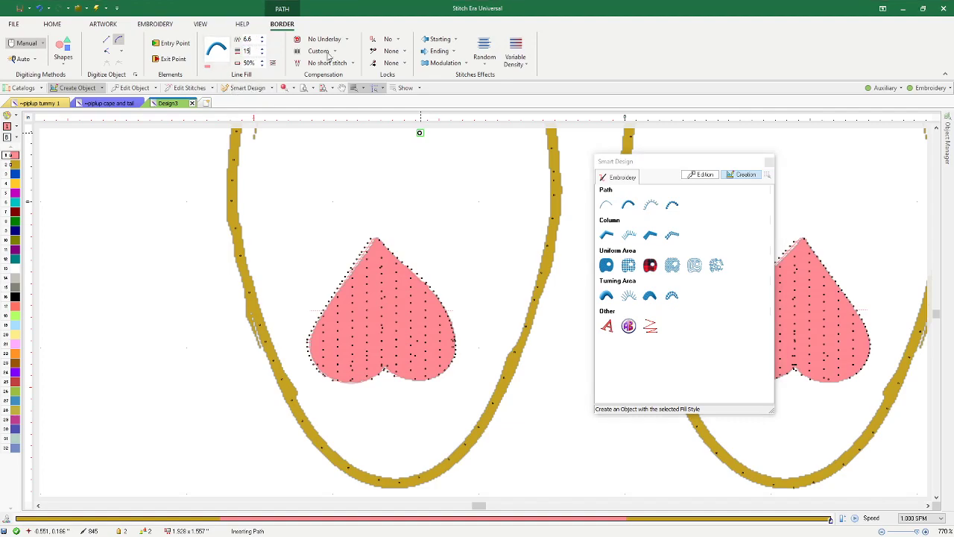
left_click(345, 39)
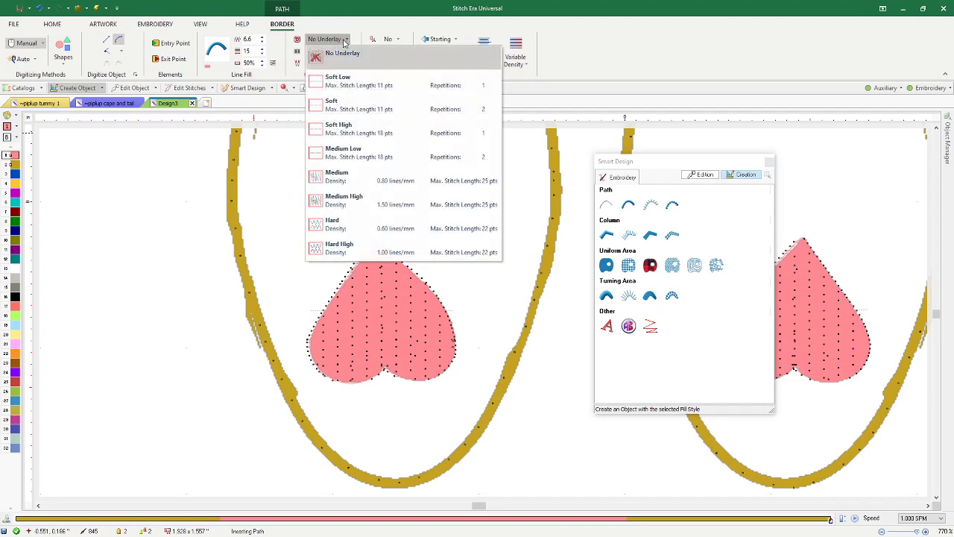
left_click(343, 80)
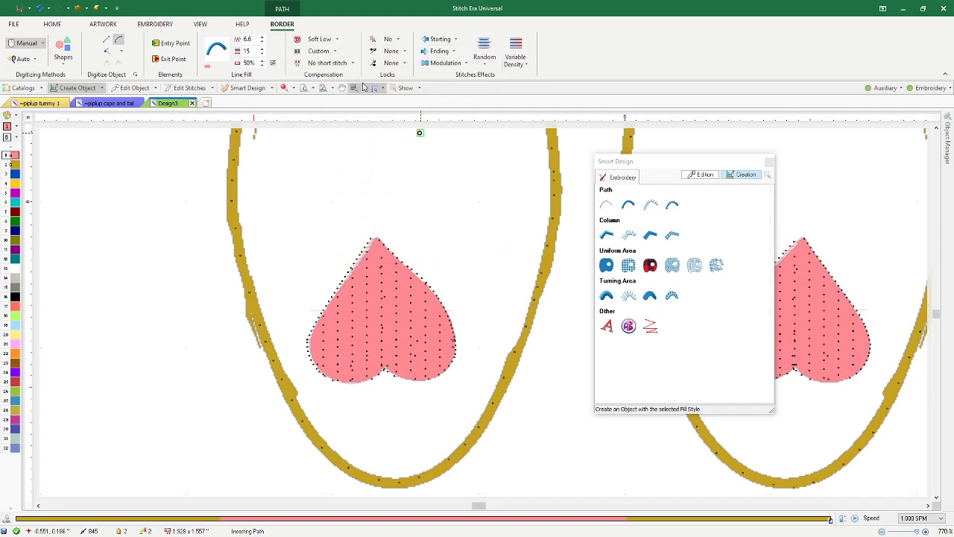
left_click(341, 40)
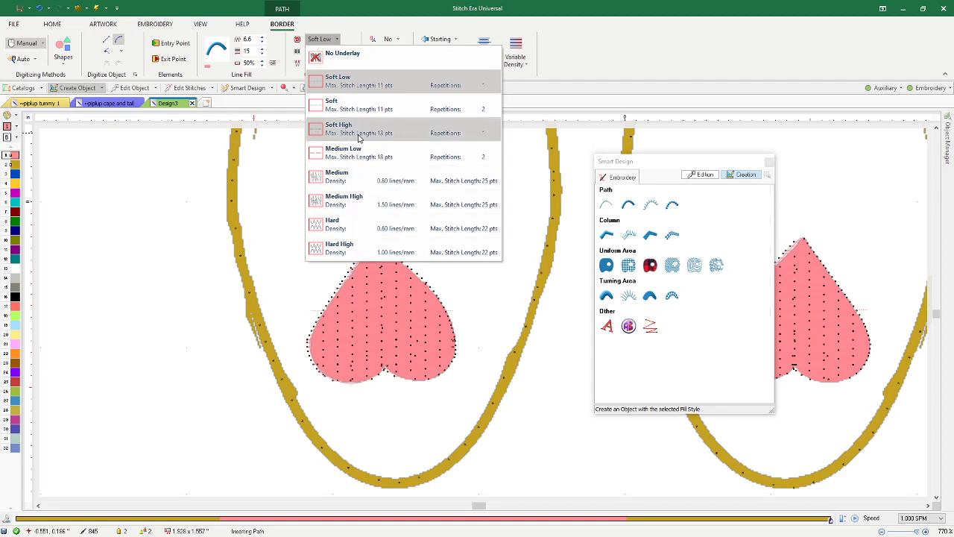
left_click(365, 86)
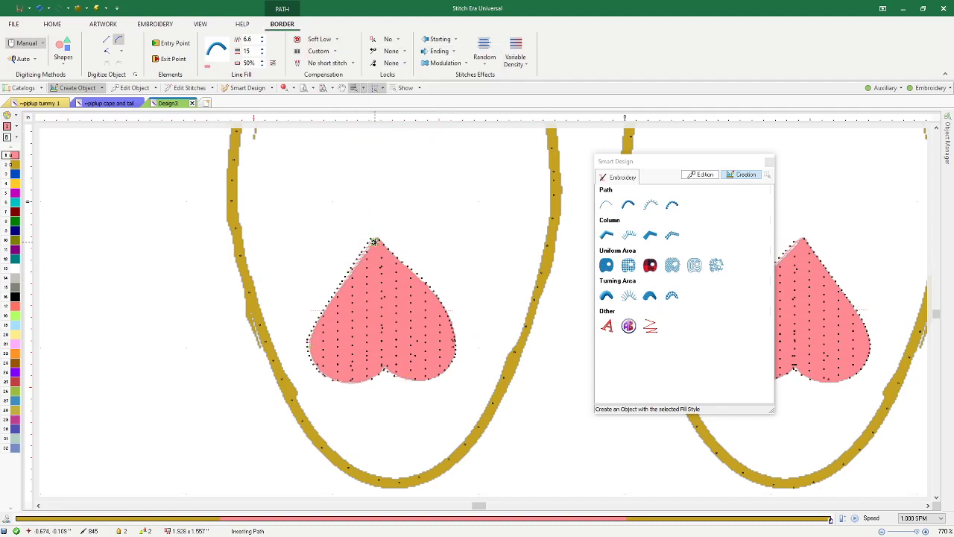
left_click(168, 46)
scroll(299, 216, "down", 5)
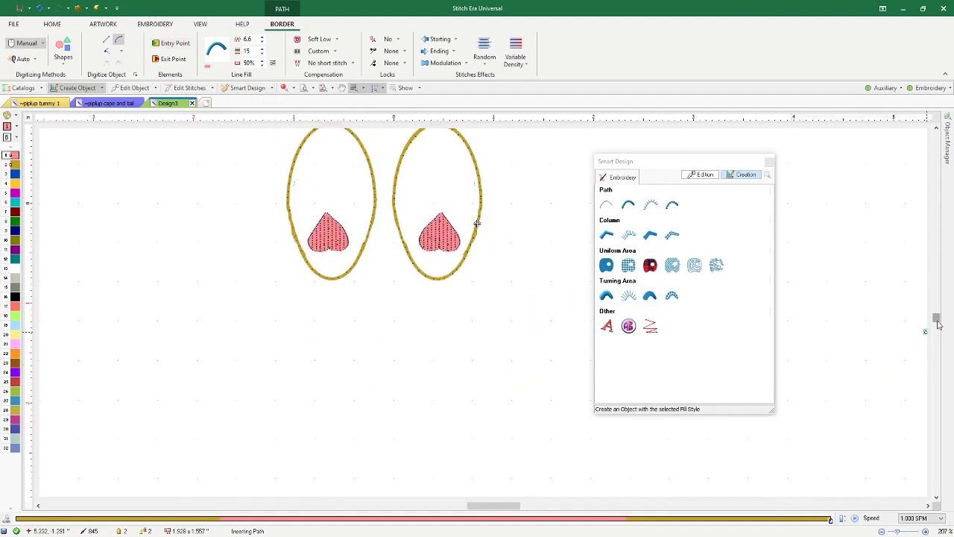
left_click_drag(937, 321, 938, 316)
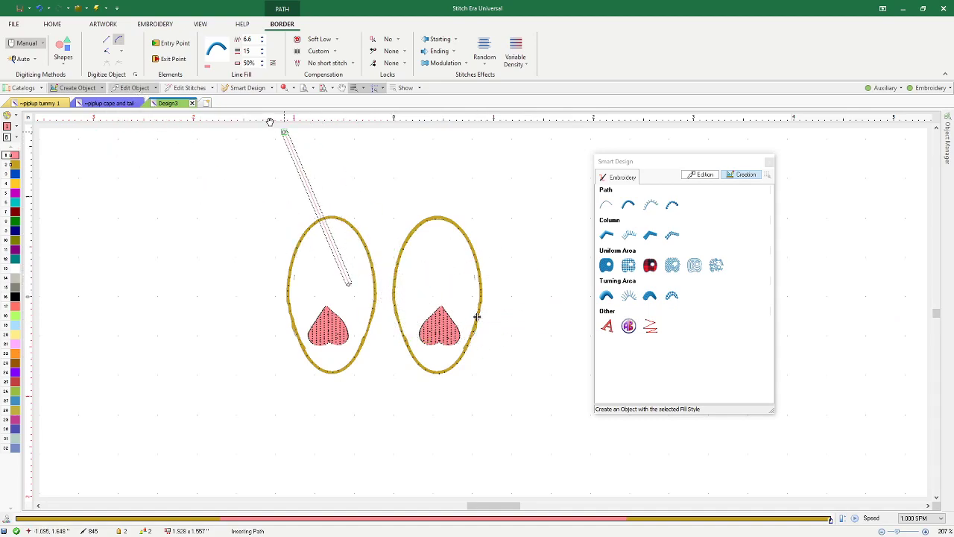
left_click(132, 88)
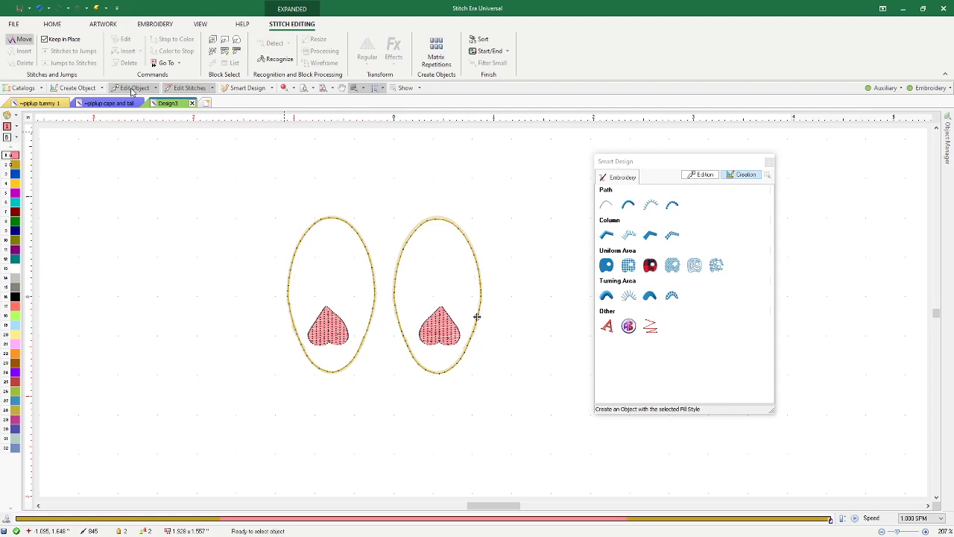
left_click(155, 24)
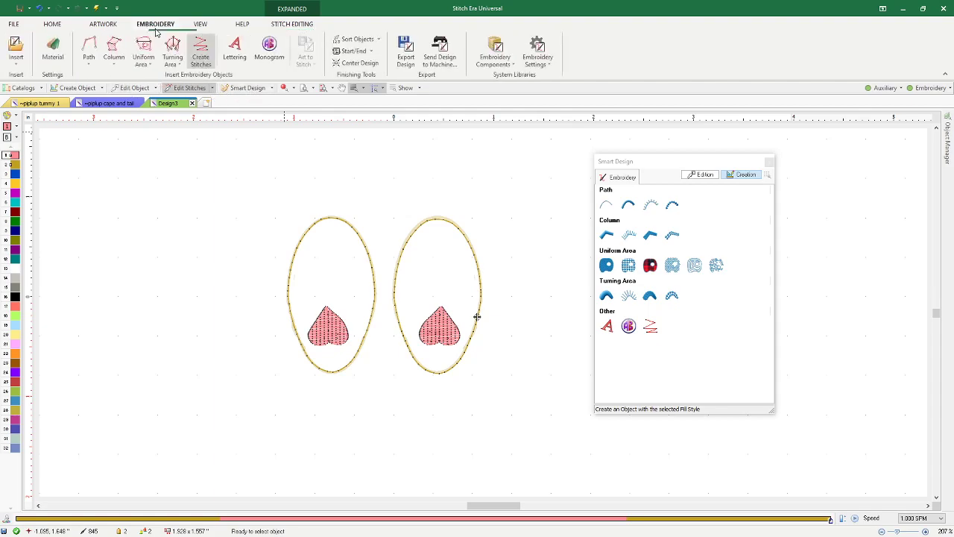
left_click(202, 52)
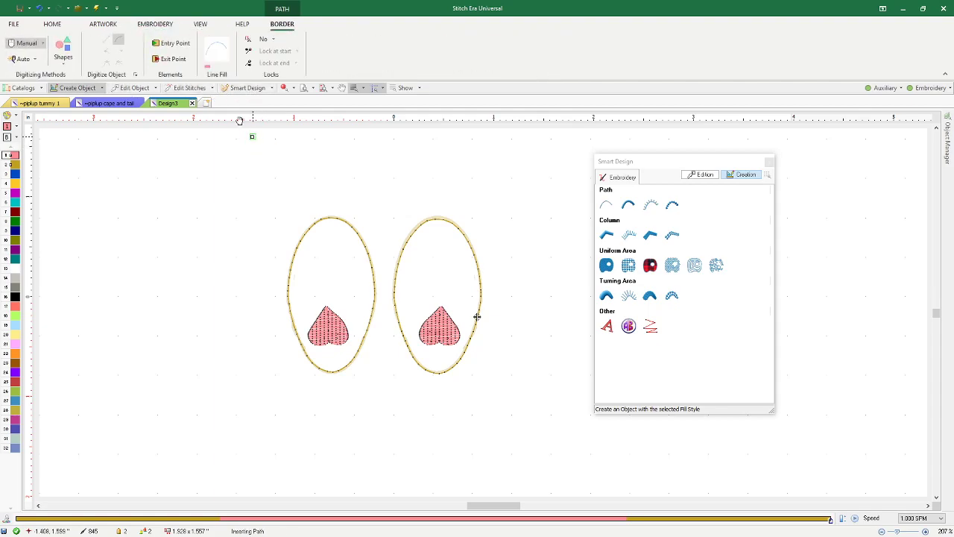
left_click(103, 24)
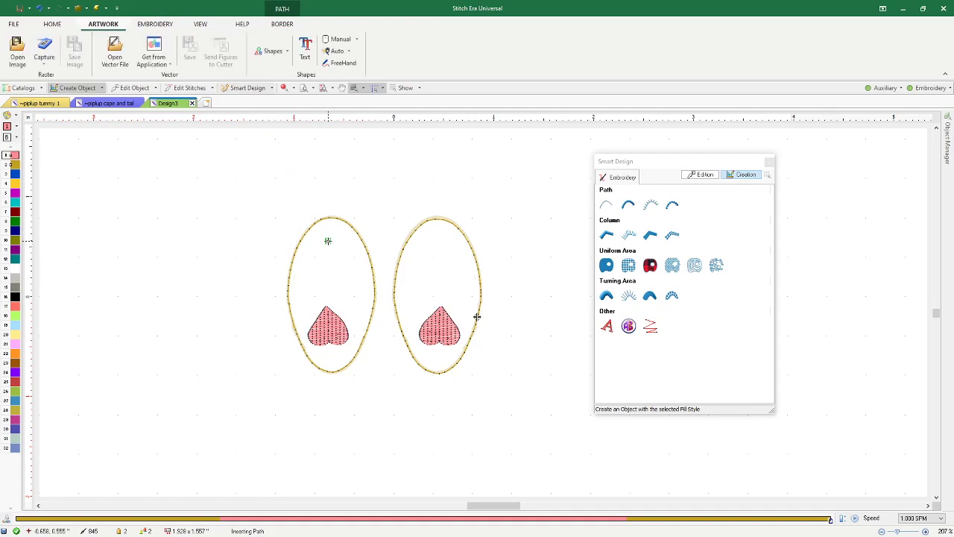
Select the footsies background image and cut it from the design, leaving only the embroidery objects
left_click(133, 87)
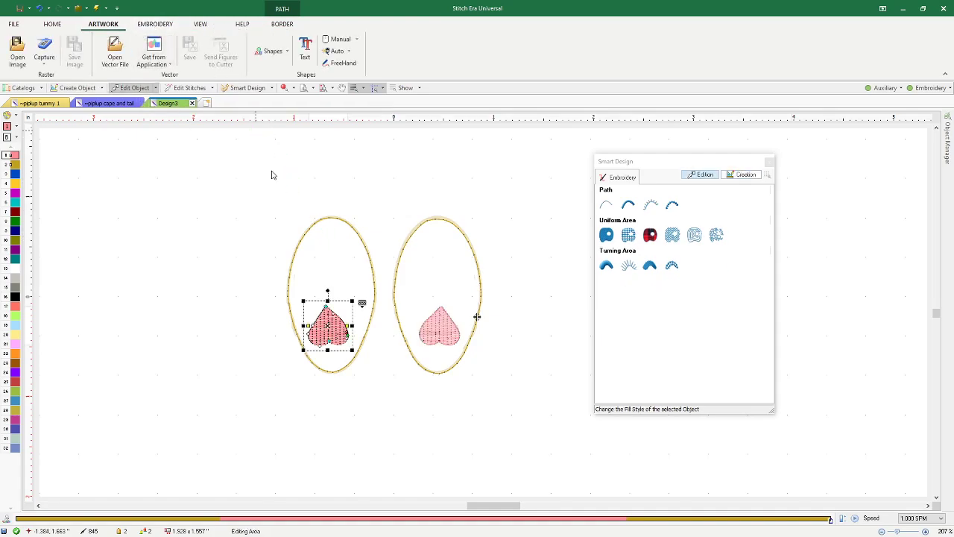
right_click(340, 245)
left_click(345, 198)
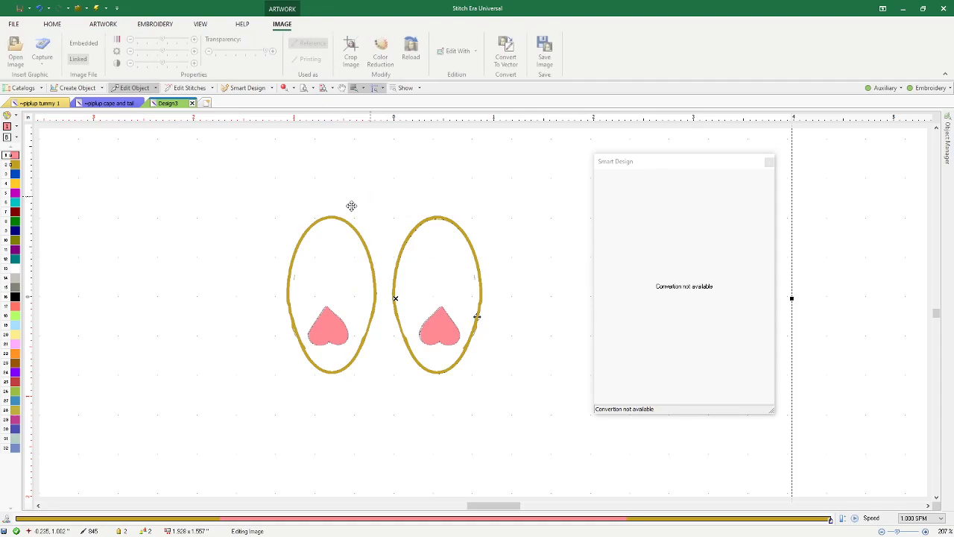
right_click(323, 237)
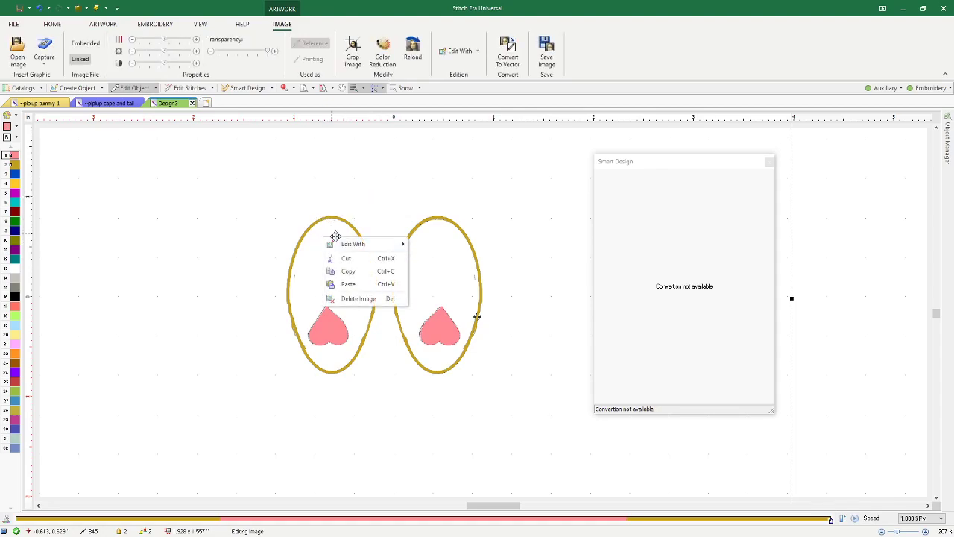
left_click(350, 259)
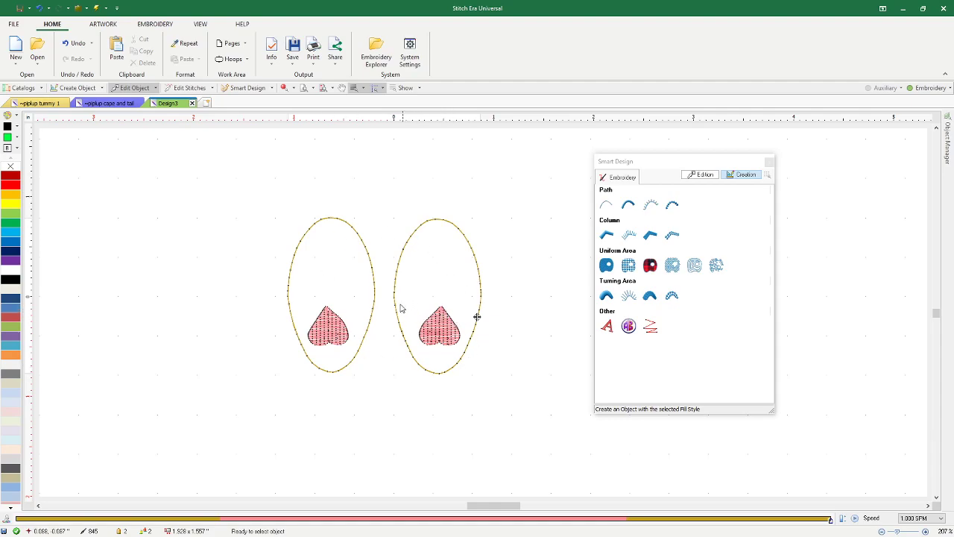
Browse the available area fill patterns for the right heart, keep the Default pattern and deselect the heart
scroll(319, 271, "up", 2)
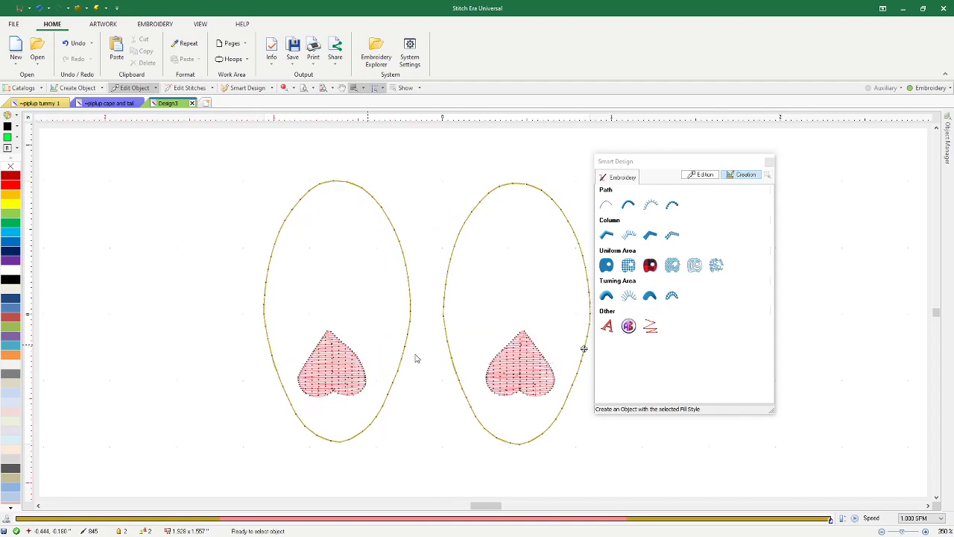
left_click(333, 365)
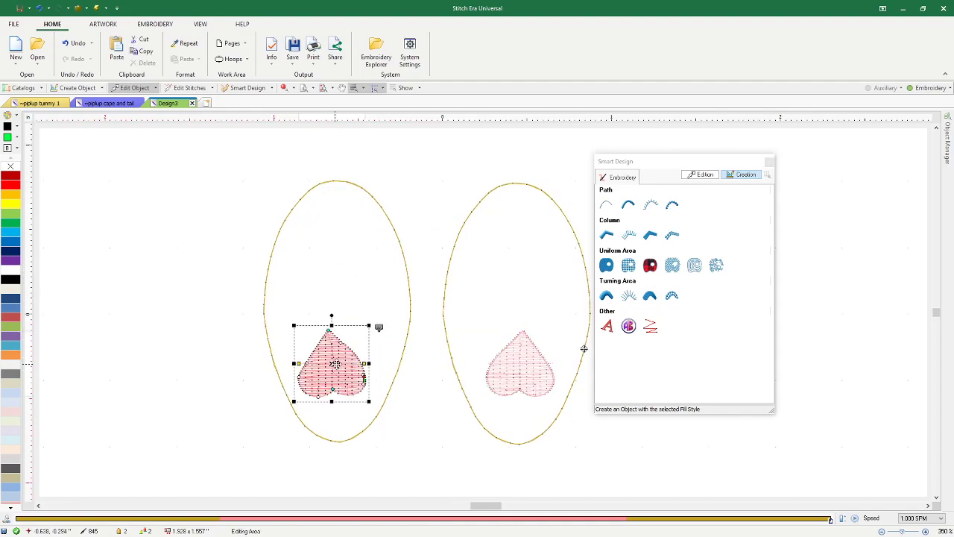
left_click(525, 377)
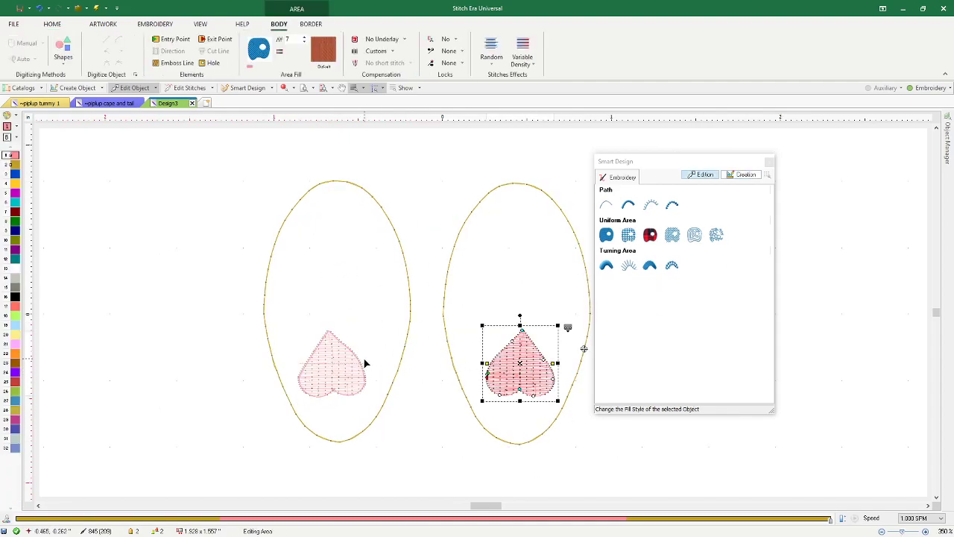
left_click(331, 54)
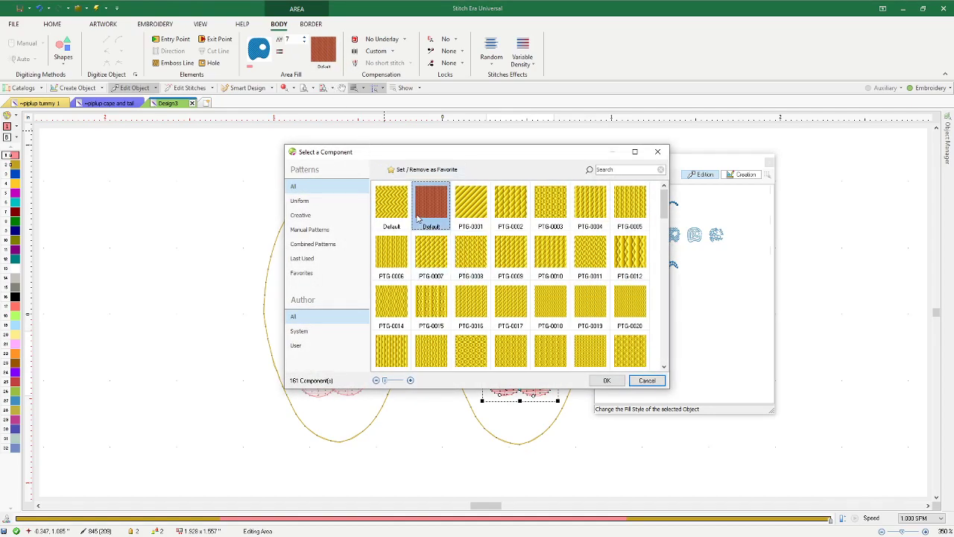
scroll(512, 298, "down", 3)
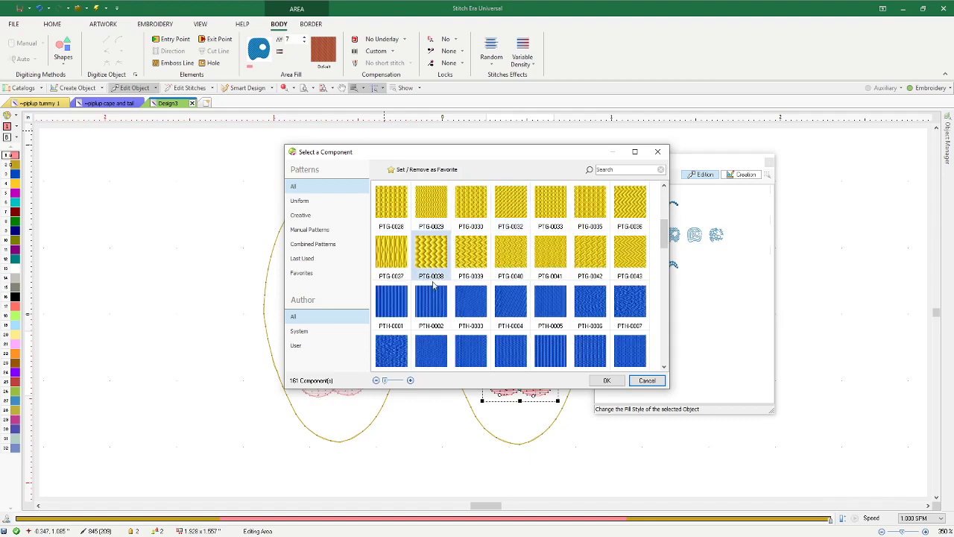
scroll(447, 302, "down", 2)
scroll(481, 302, "up", 4)
scroll(496, 304, "up", 1)
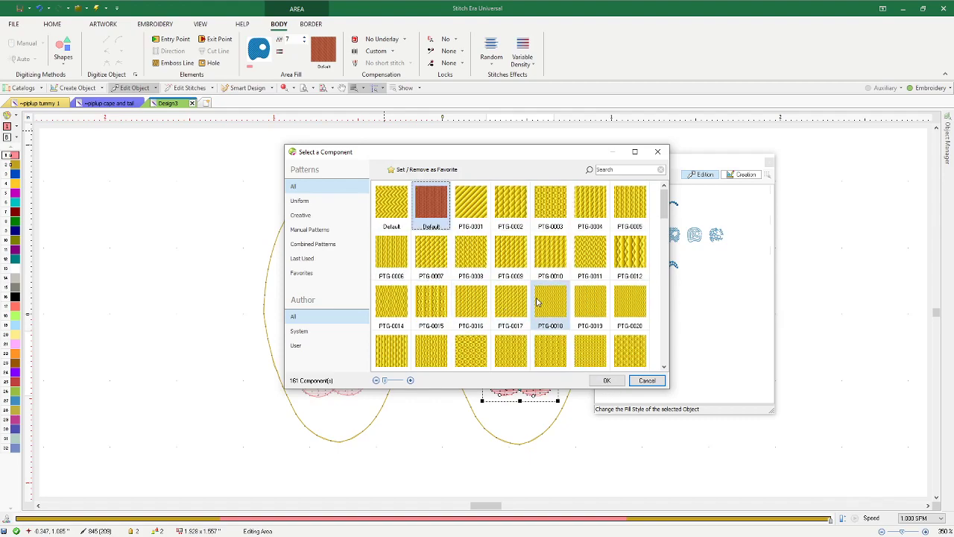
left_click(609, 382)
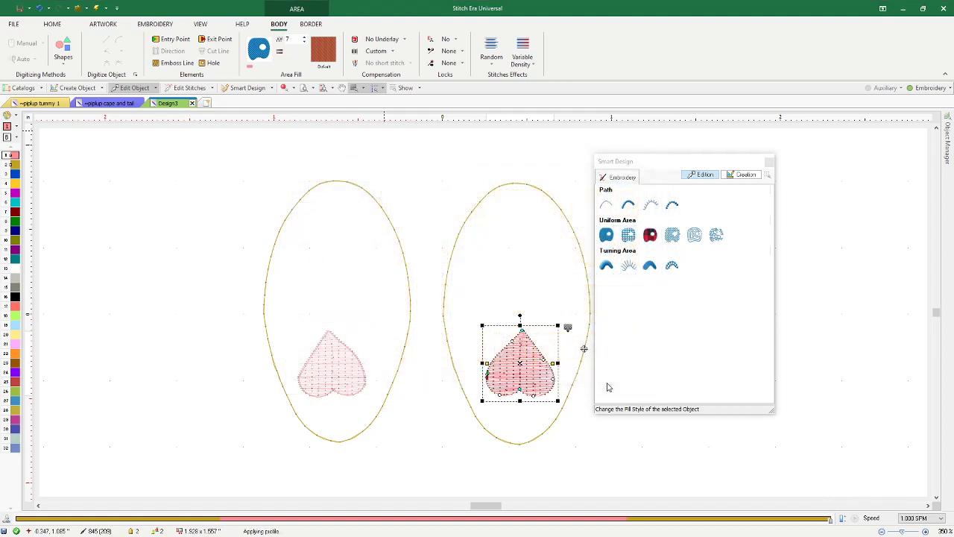
left_click(403, 246)
left_click(464, 161)
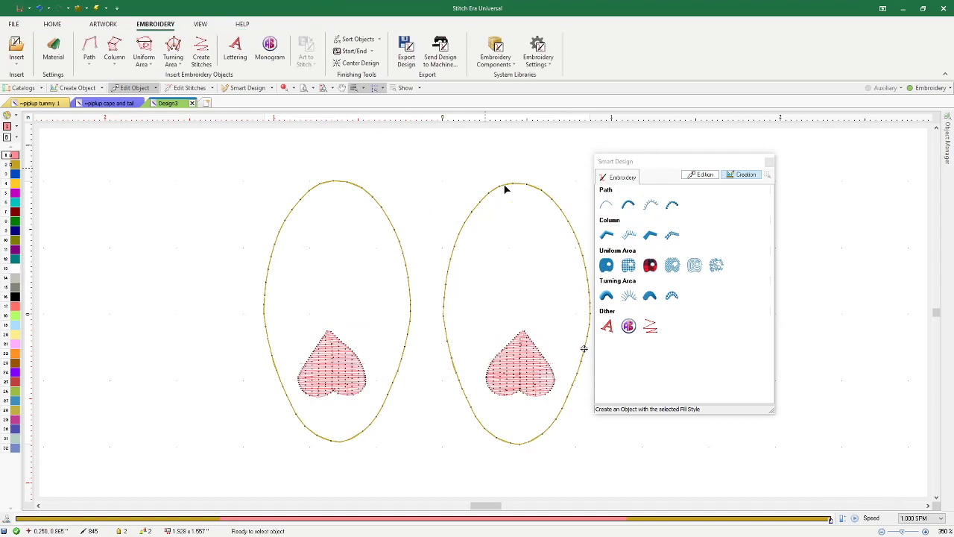
Compare the fill settings of Smart Design's thick path and solid uniform area styles without adding a new object
left_click(628, 205)
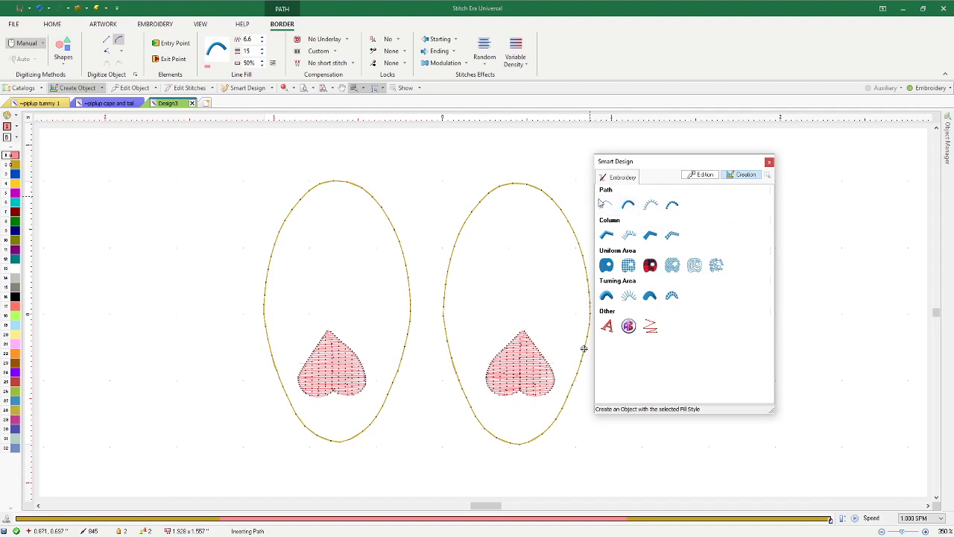
left_click(605, 269)
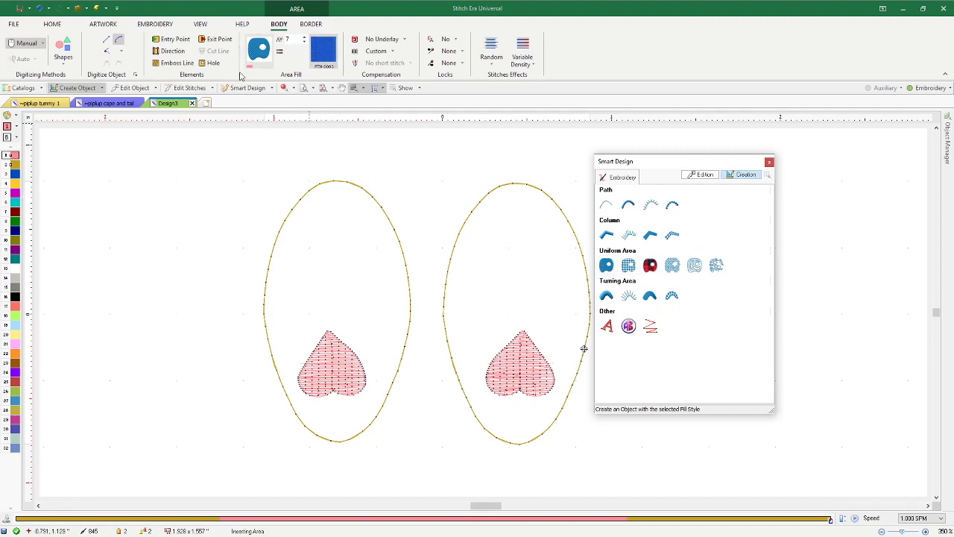
left_click(630, 209)
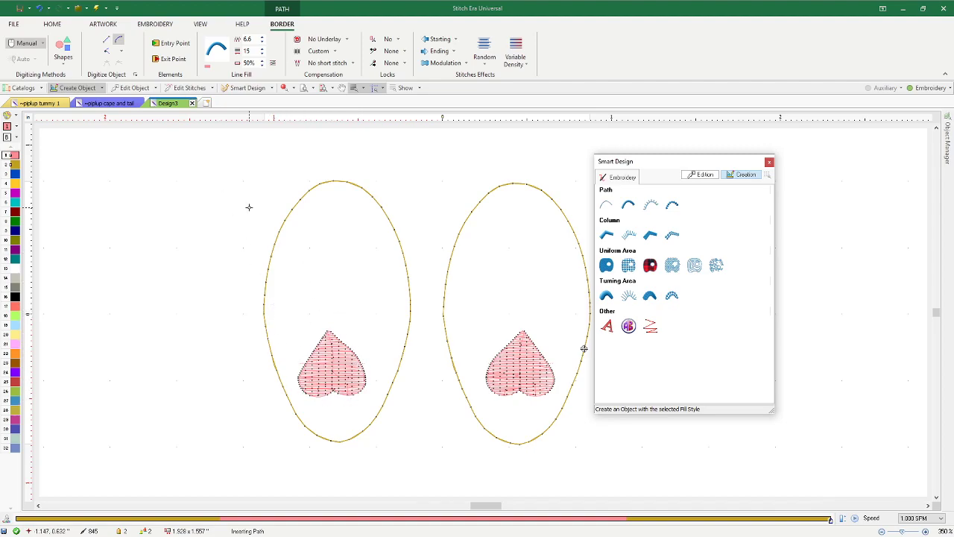
left_click(251, 51)
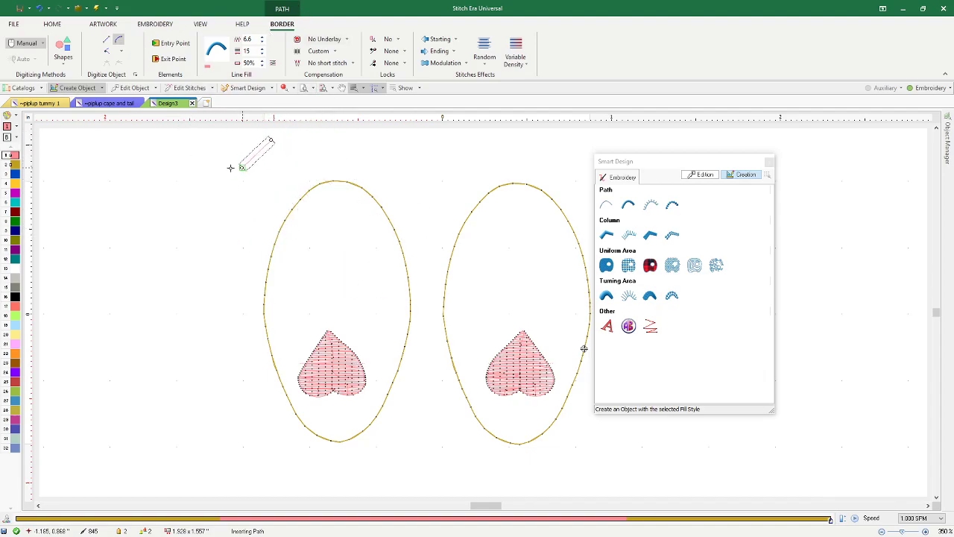
left_click(193, 91)
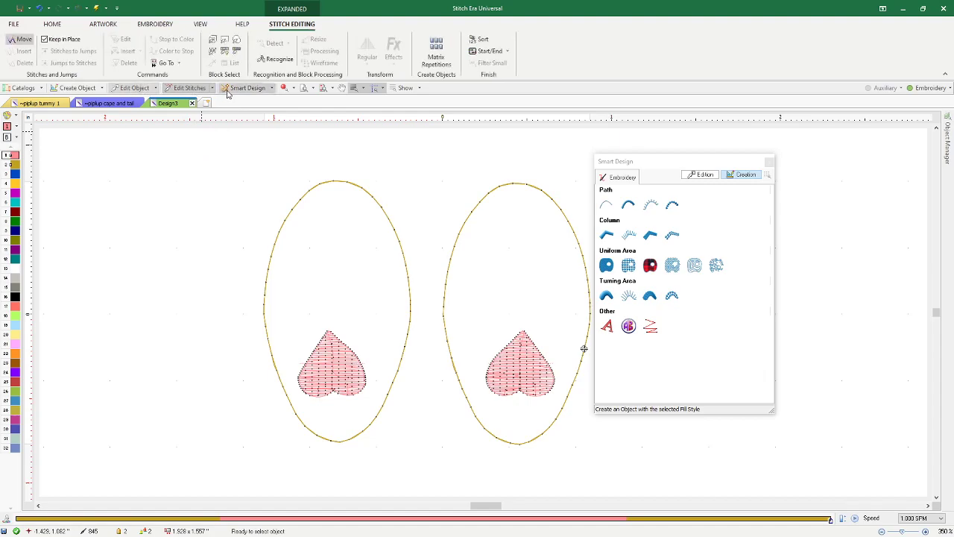
Trace a closed path with Smart Design's thick path style around the left heart, following its edge from the tip and back
left_click(170, 26)
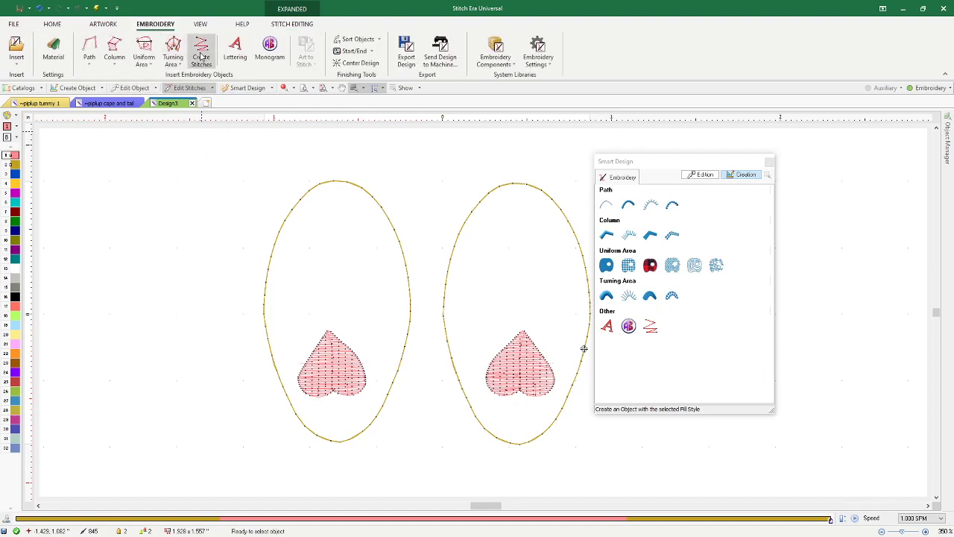
left_click(201, 52)
left_click(629, 205)
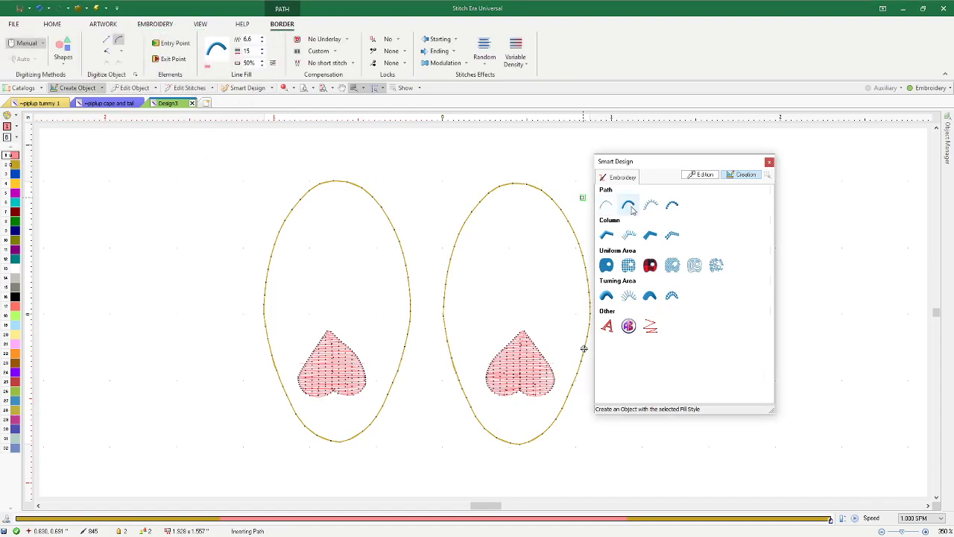
scroll(350, 362, "up", 3)
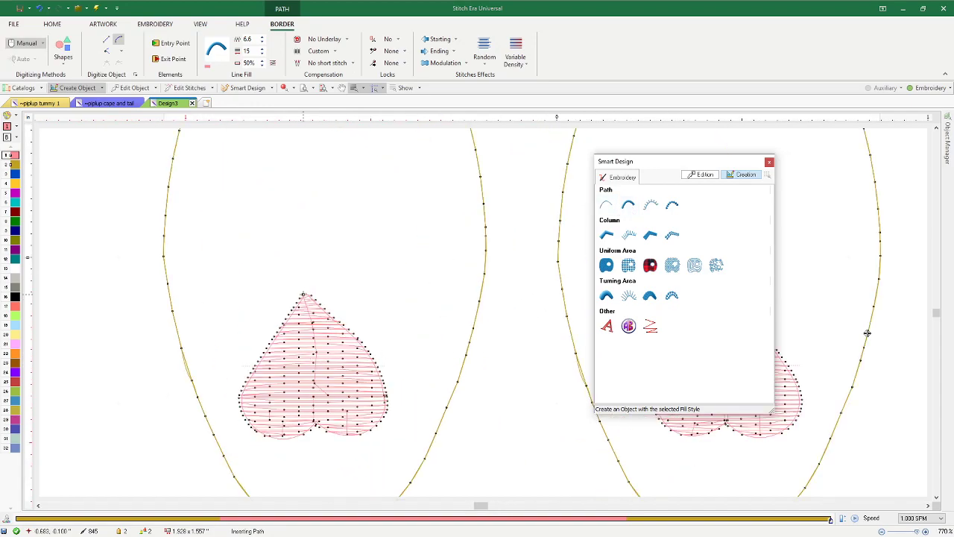
left_click(304, 292)
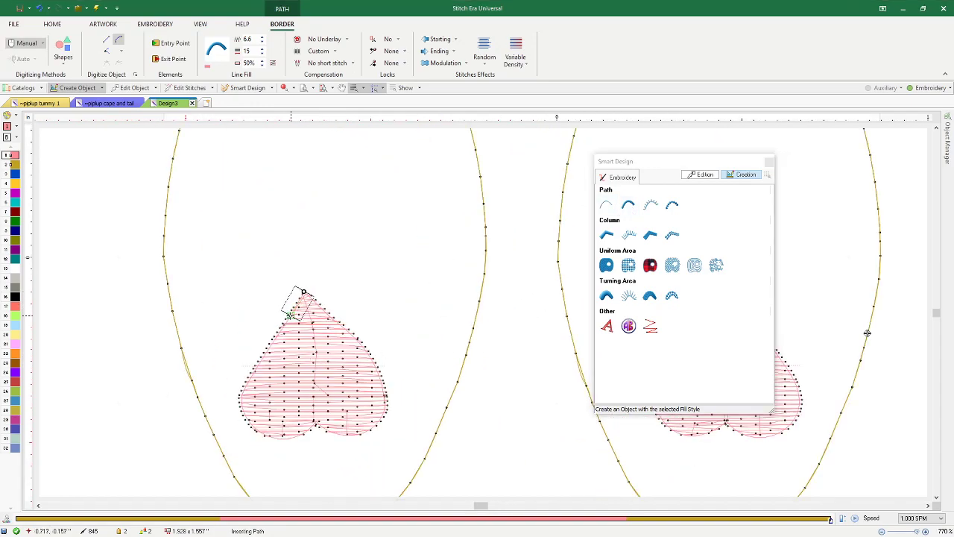
left_click(287, 316)
left_click(265, 351)
left_click(251, 373)
left_click(243, 388)
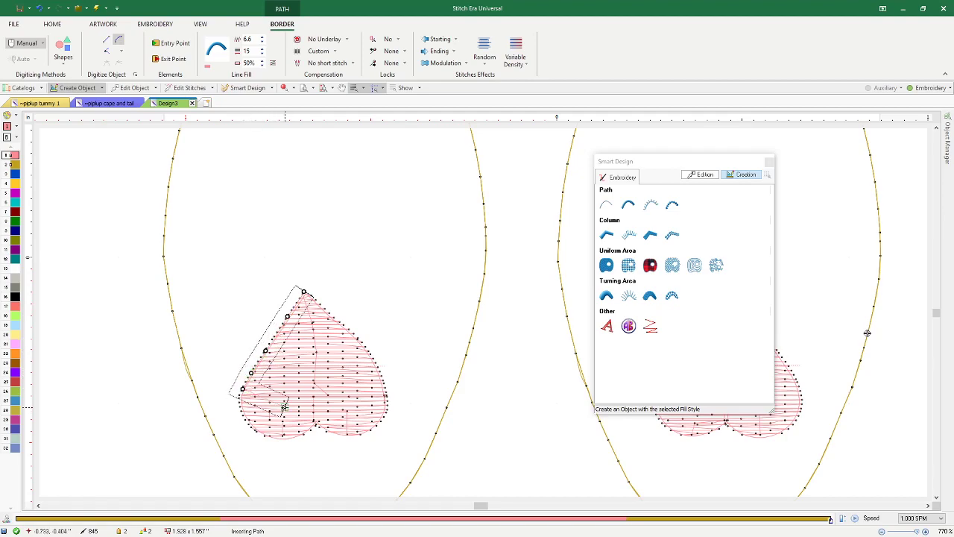
left_click(240, 410)
left_click(266, 435)
left_click(286, 440)
left_click(307, 432)
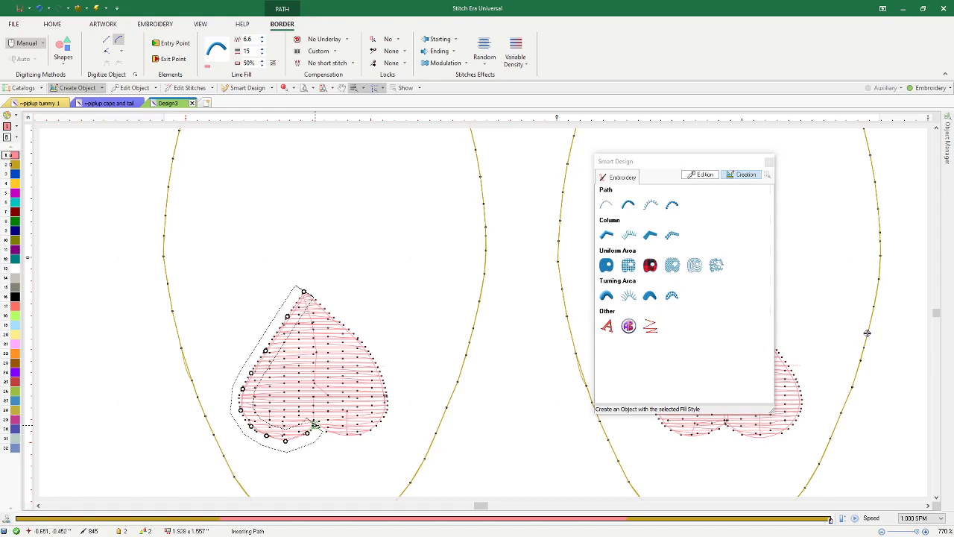
left_click(317, 422)
left_click(333, 434)
left_click(371, 431)
left_click(386, 405)
left_click(382, 384)
left_click(374, 360)
left_click(355, 337)
left_click(341, 322)
left_click(324, 310)
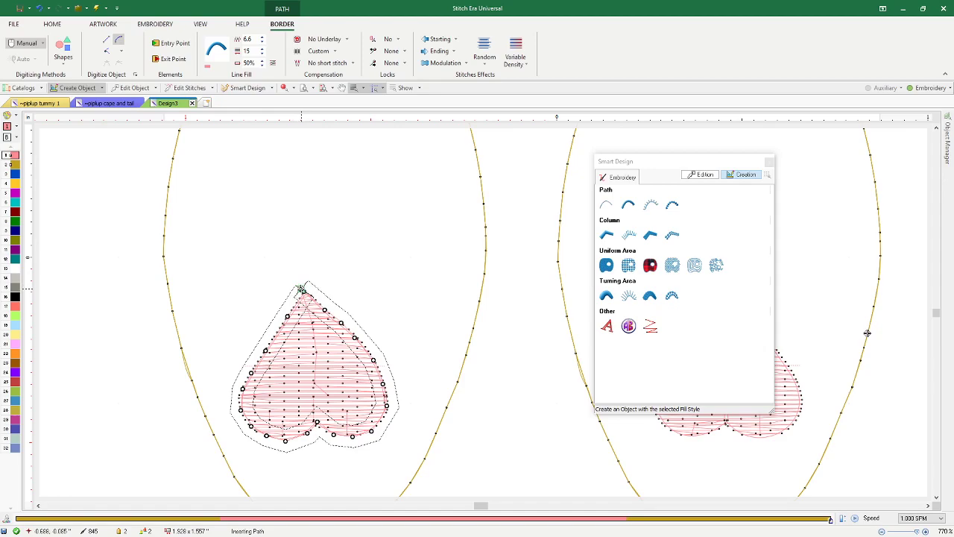
left_click(296, 285)
key("Return")
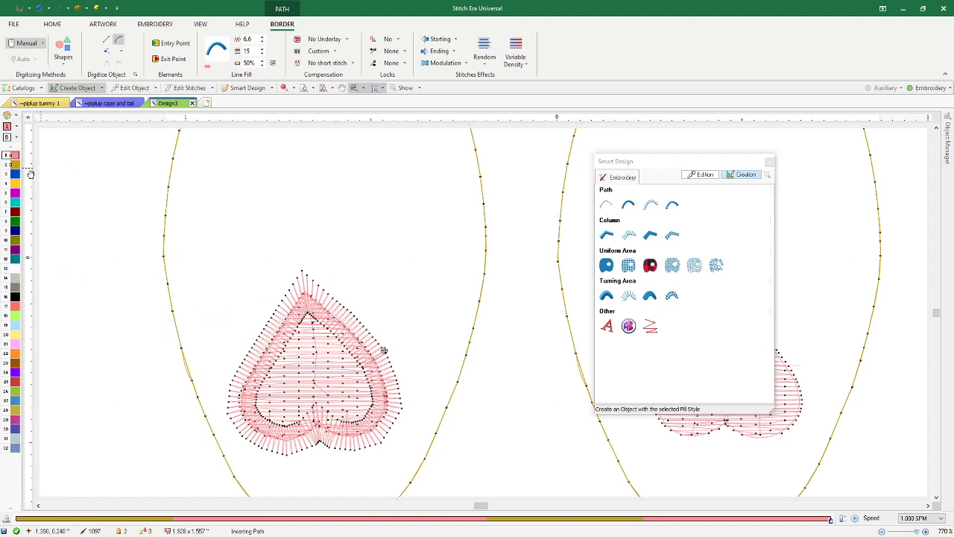
Select the left heart's area fill and move its outline nodes slightly outward so the fill extends further under the new border
left_click(294, 369)
left_click(121, 87)
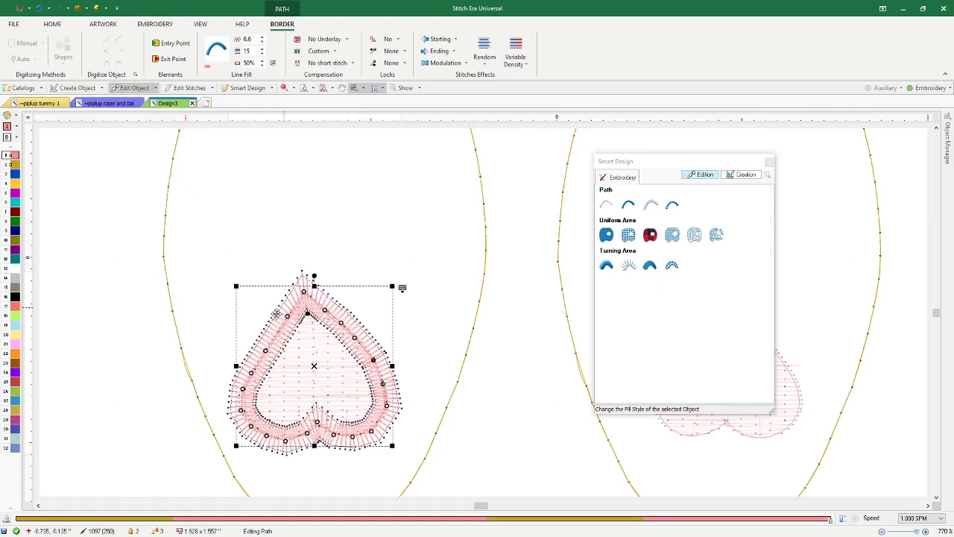
left_click(331, 365)
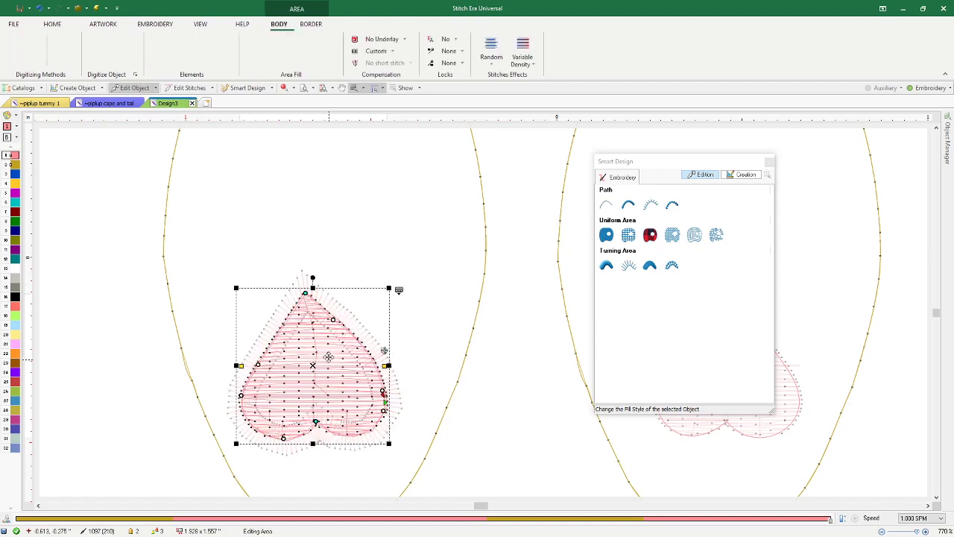
scroll(300, 342, "up", 1)
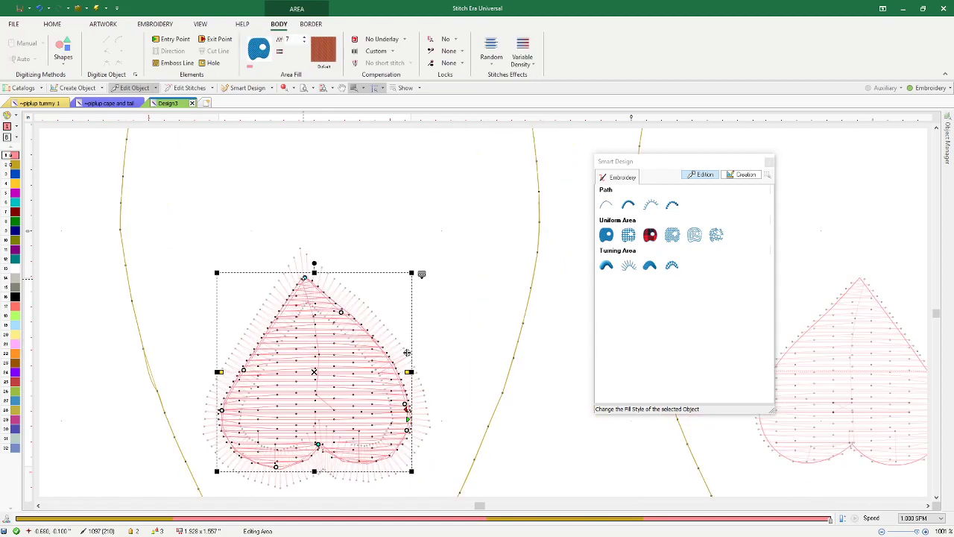
left_click_drag(304, 277, 304, 268)
left_click_drag(245, 366, 235, 369)
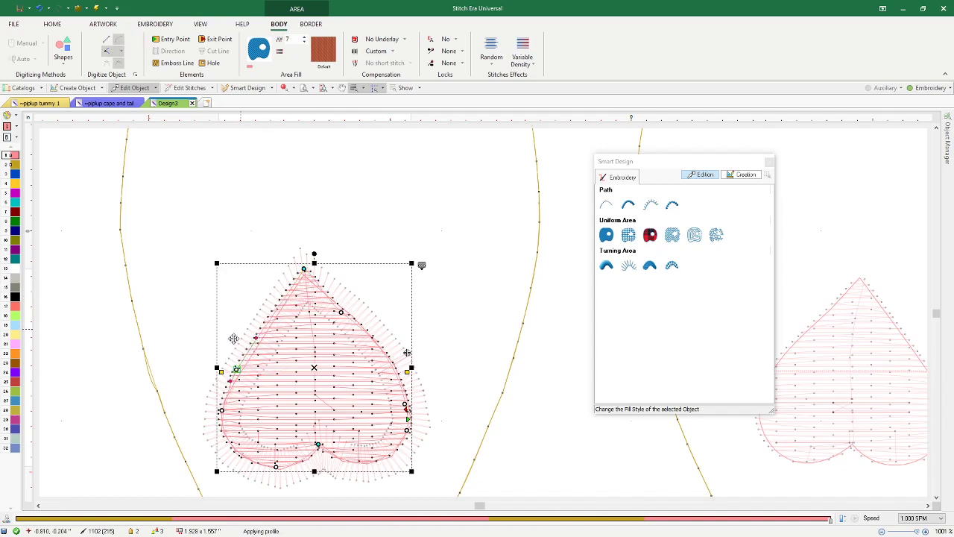
left_click_drag(222, 411, 215, 412)
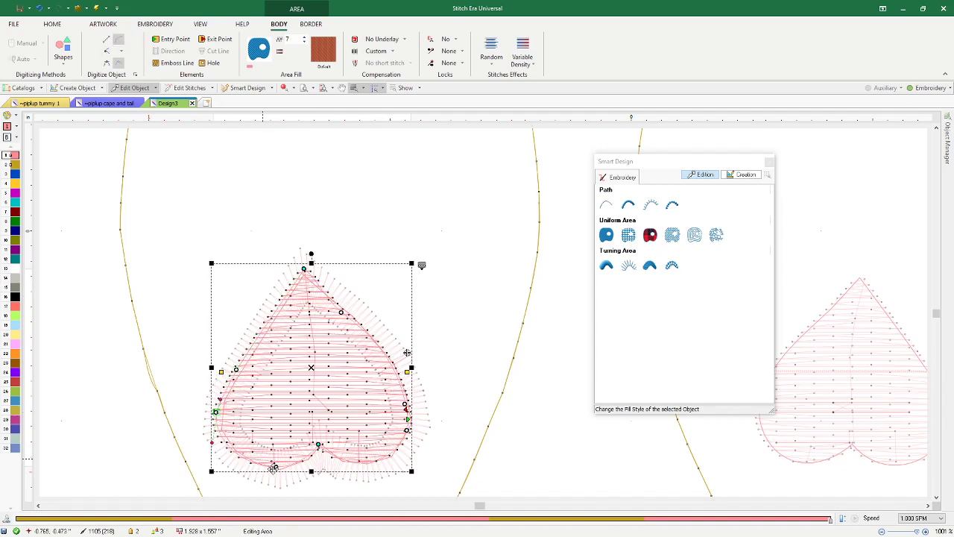
left_click_drag(275, 466, 274, 472)
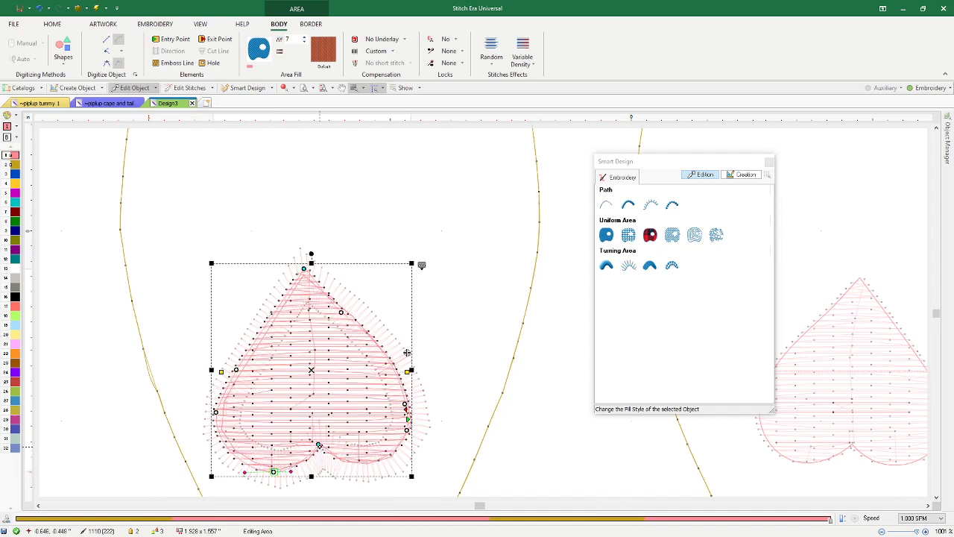
left_click_drag(319, 446, 323, 450)
left_click_drag(407, 429, 411, 403)
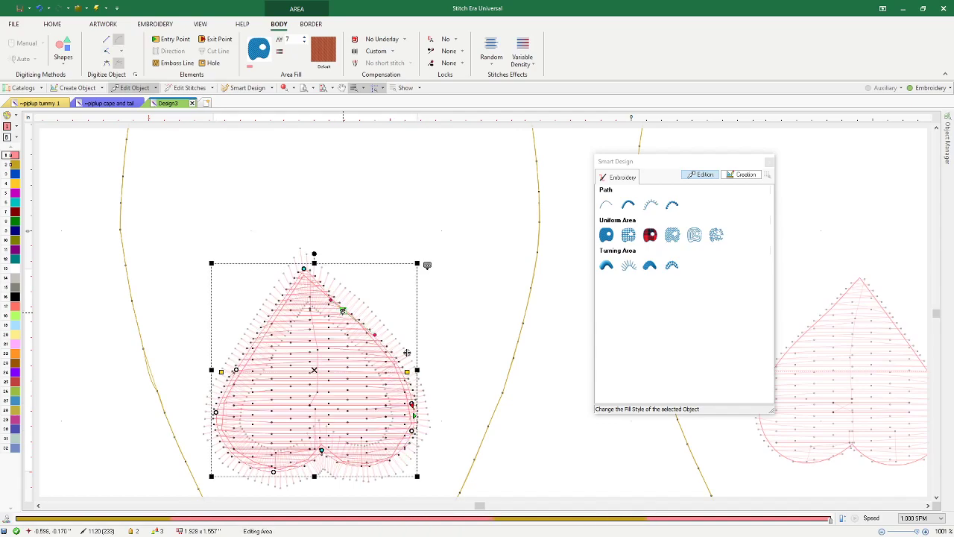
left_click(325, 287)
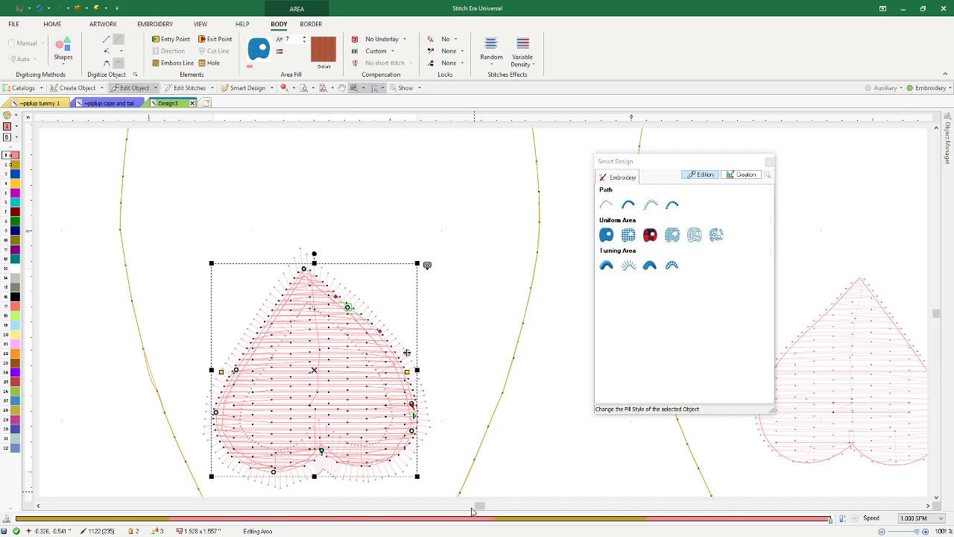
Select the left heart's fill and border together, copy them and paste a duplicate
left_click(597, 507)
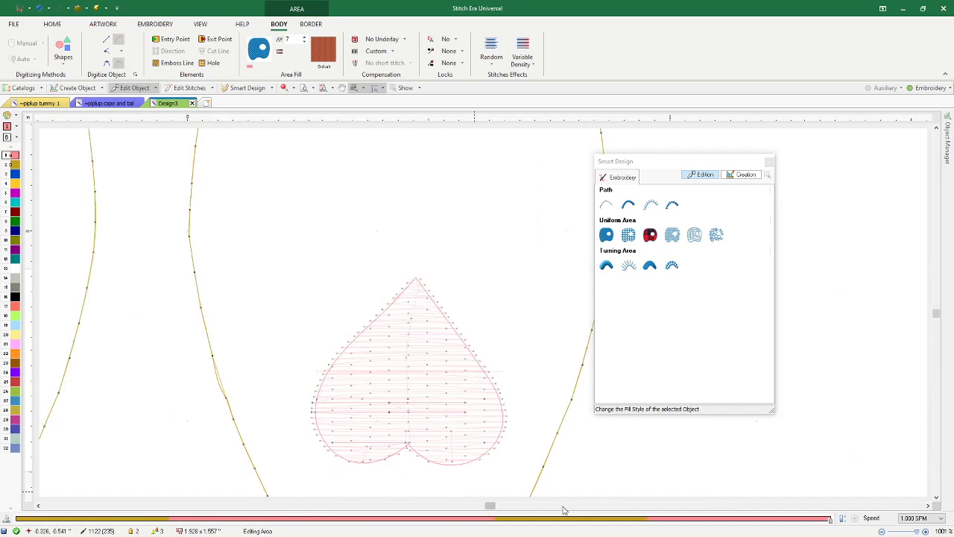
left_click_drag(494, 508, 484, 508)
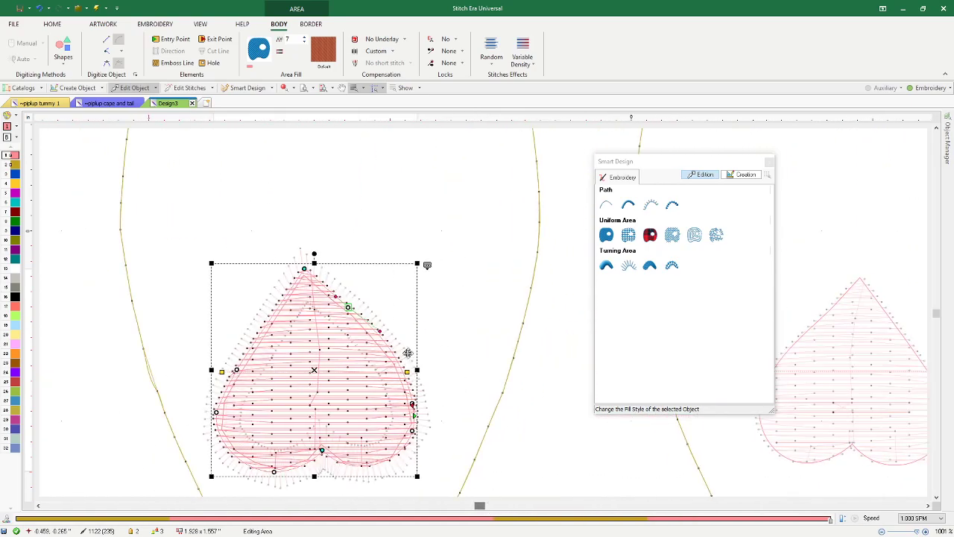
left_click(477, 291)
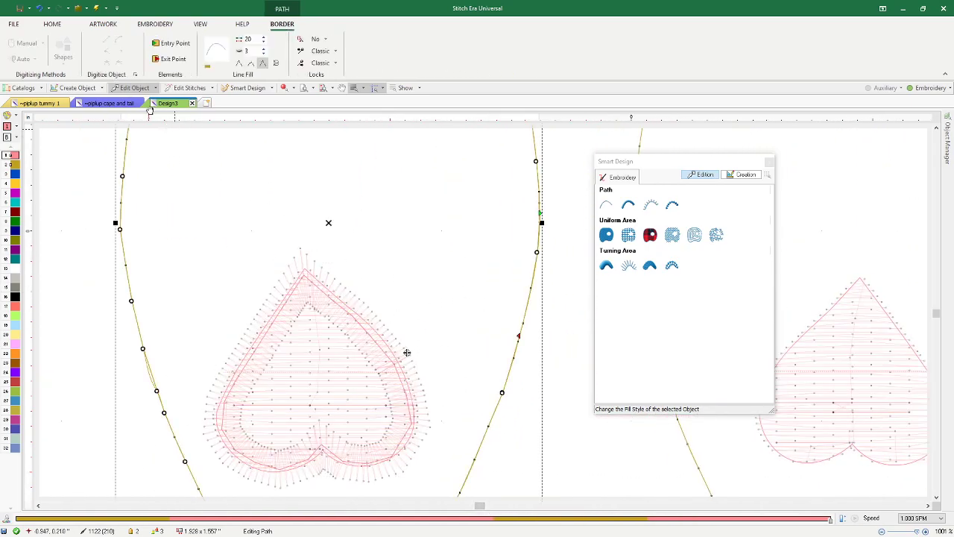
left_click(78, 258)
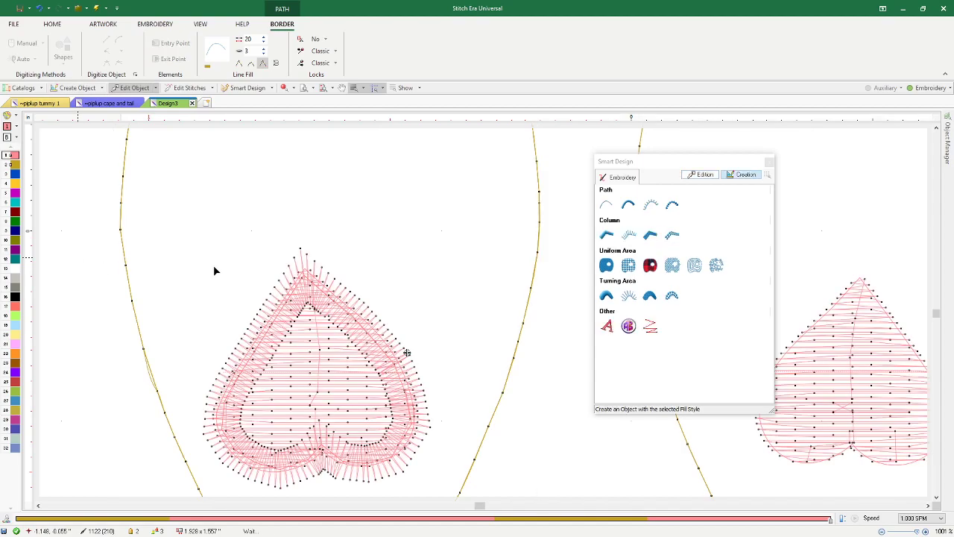
left_click(407, 352)
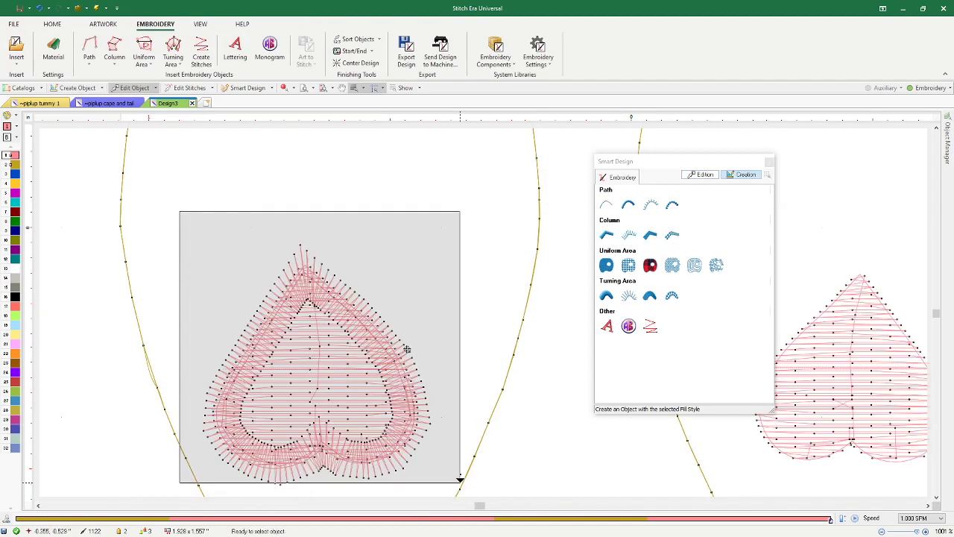
left_click_drag(468, 494, 326, 228)
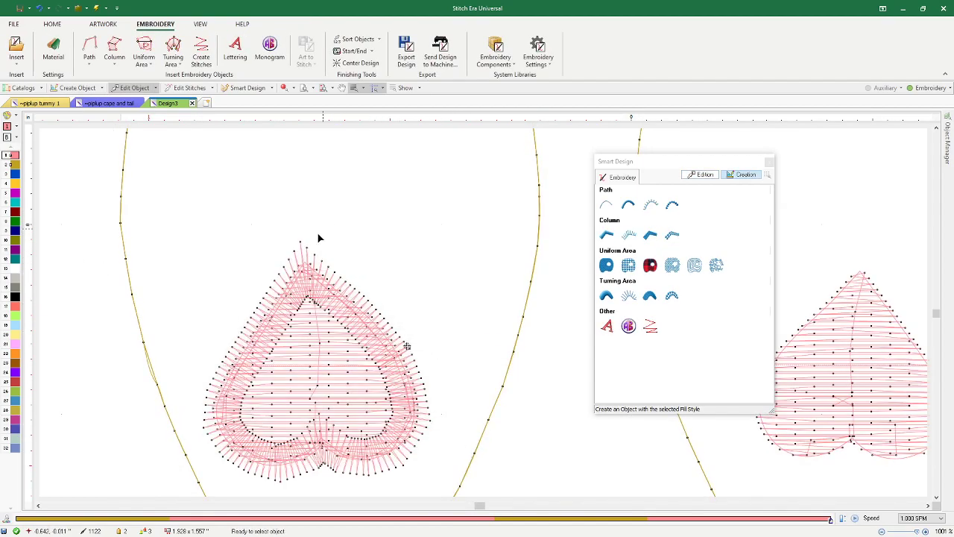
left_click_drag(199, 233, 444, 485)
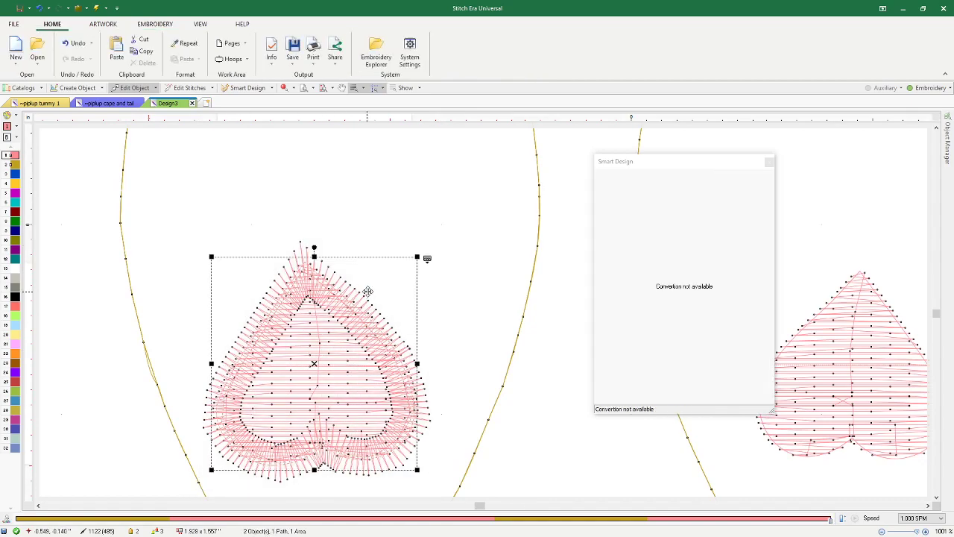
right_click(371, 284)
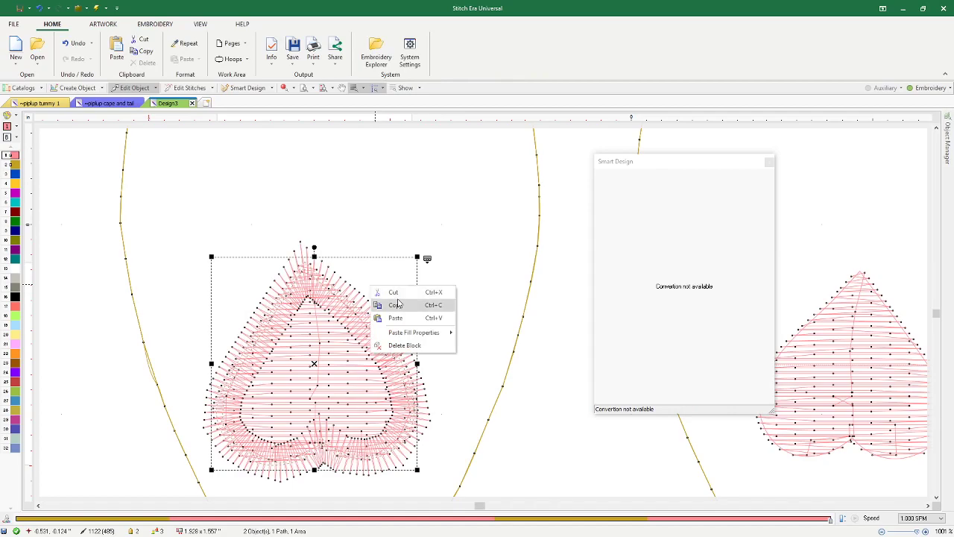
left_click(398, 298)
right_click(378, 293)
left_click(406, 324)
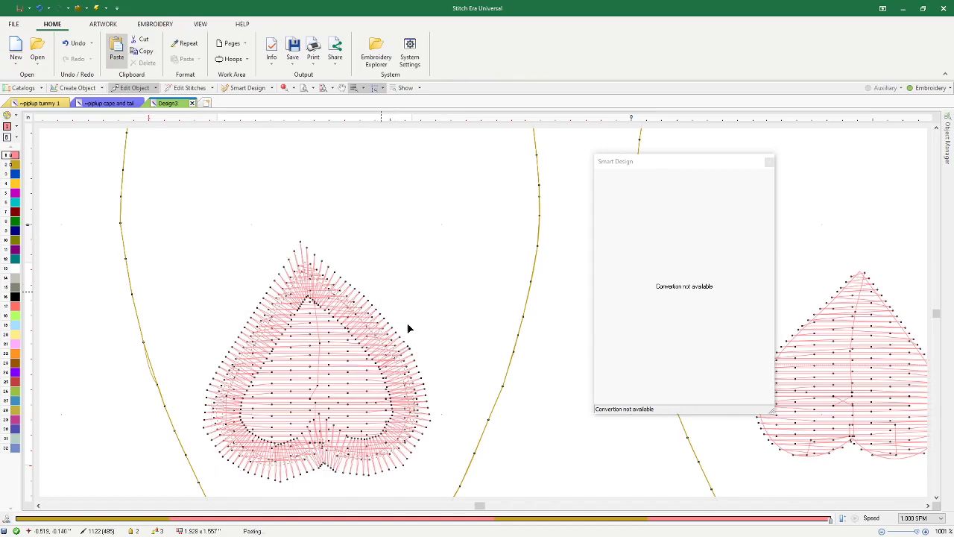
Move the Smart Design window out of the way and shift the pasted heart copy over to the right oval
left_click_drag(479, 512, 485, 512)
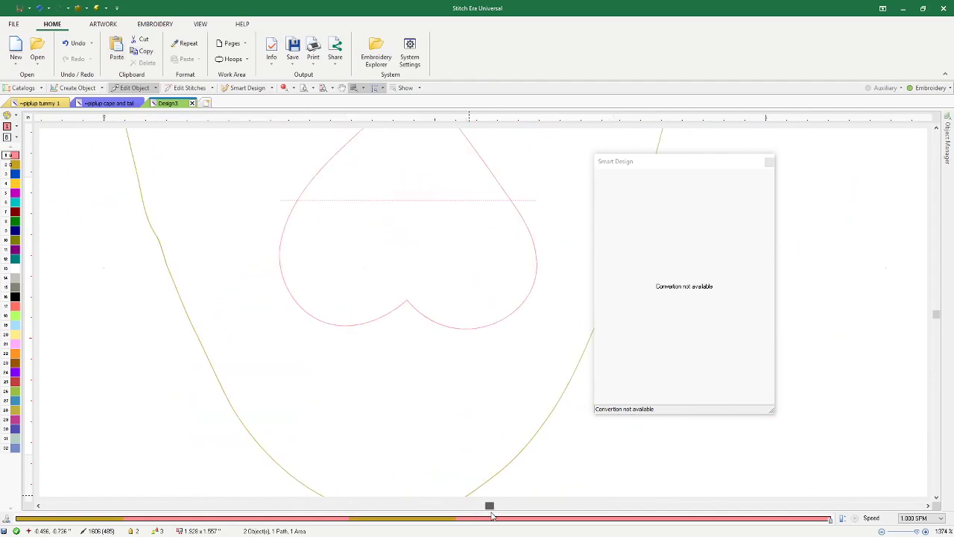
left_click_drag(687, 167, 158, 209)
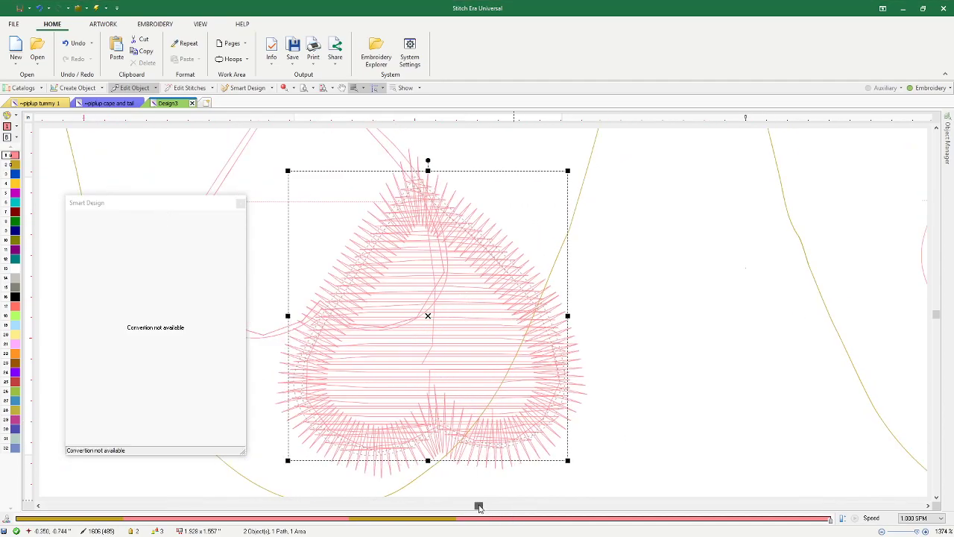
left_click_drag(480, 506, 482, 506)
left_click_drag(337, 341, 790, 305)
left_click_drag(481, 506, 488, 507)
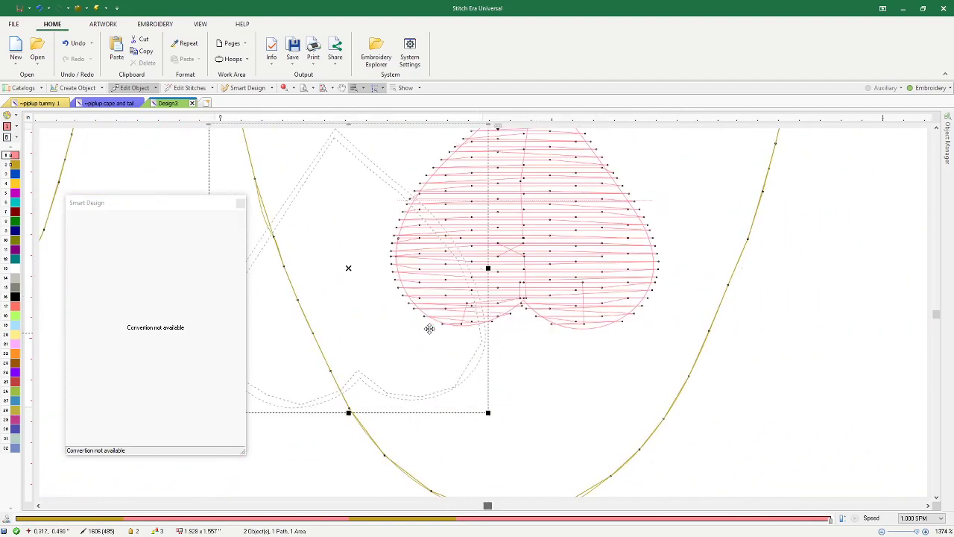
Select the original borderless heart in the right oval and cut it from the design
scroll(937, 316, "up", 3)
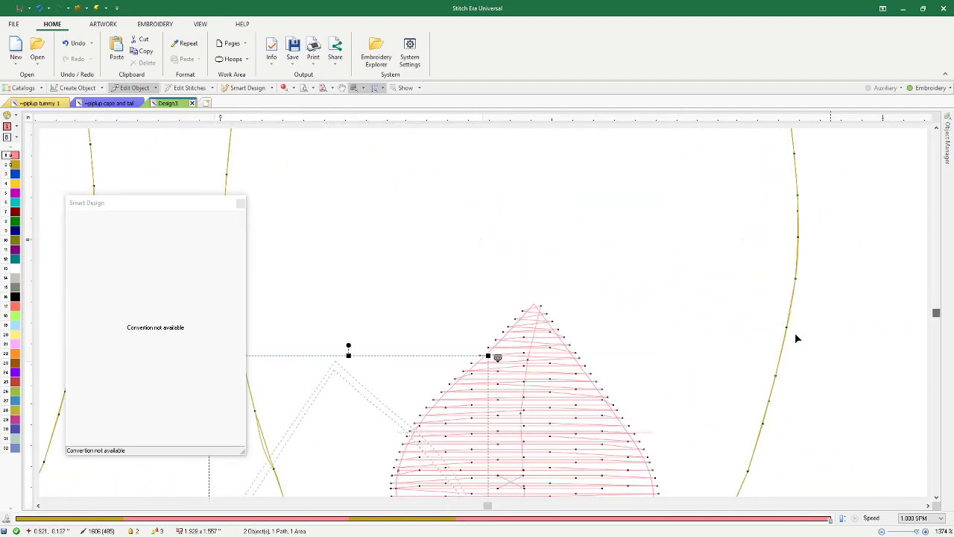
right_click(556, 365)
right_click(543, 354)
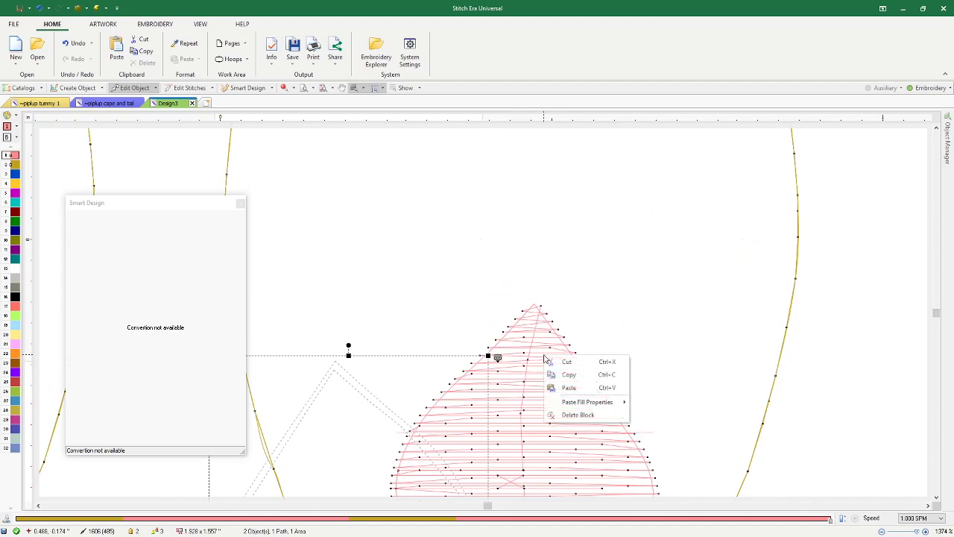
left_click(542, 352)
right_click(538, 350)
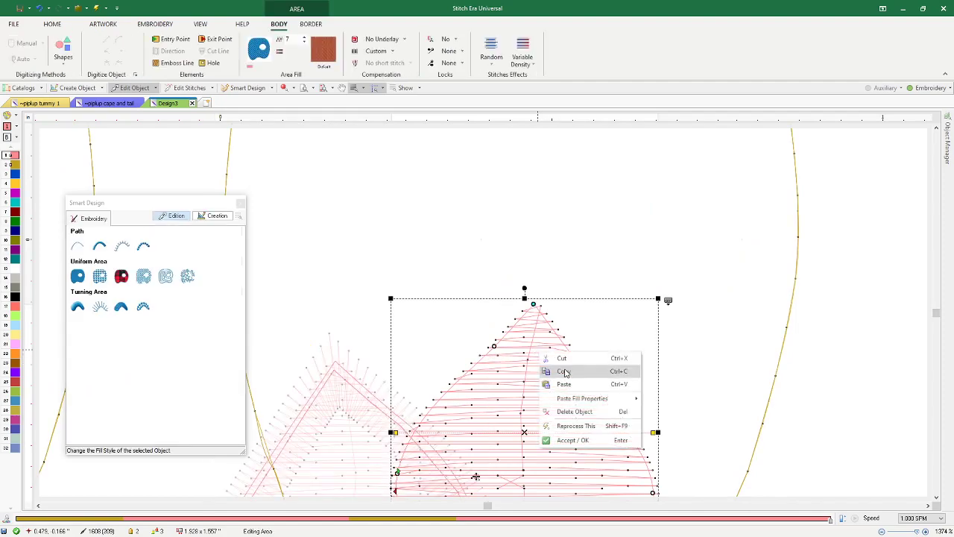
left_click(567, 360)
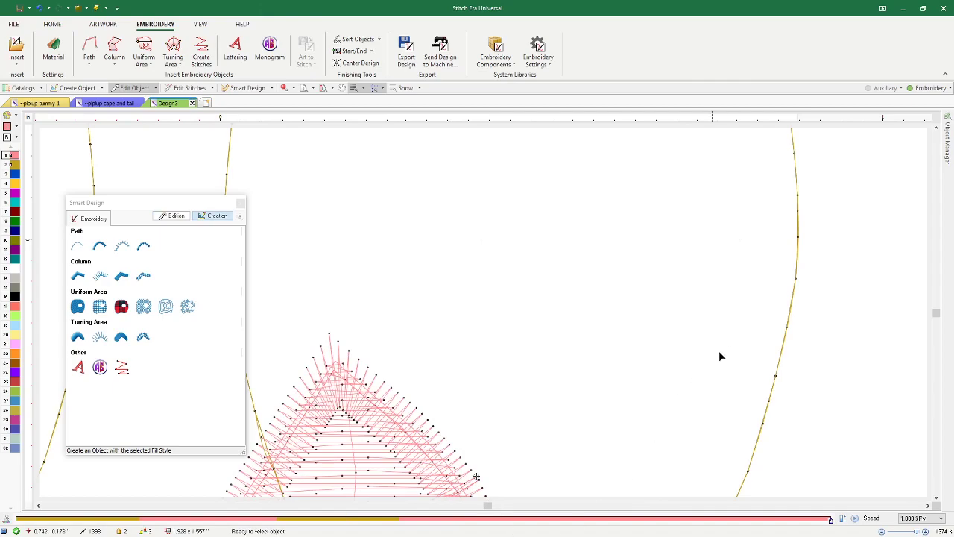
Move the copied heart fill into the lower middle of the right oval and align its copied border around it
scroll(708, 360, "down", 4)
left_click_drag(584, 411, 640, 396)
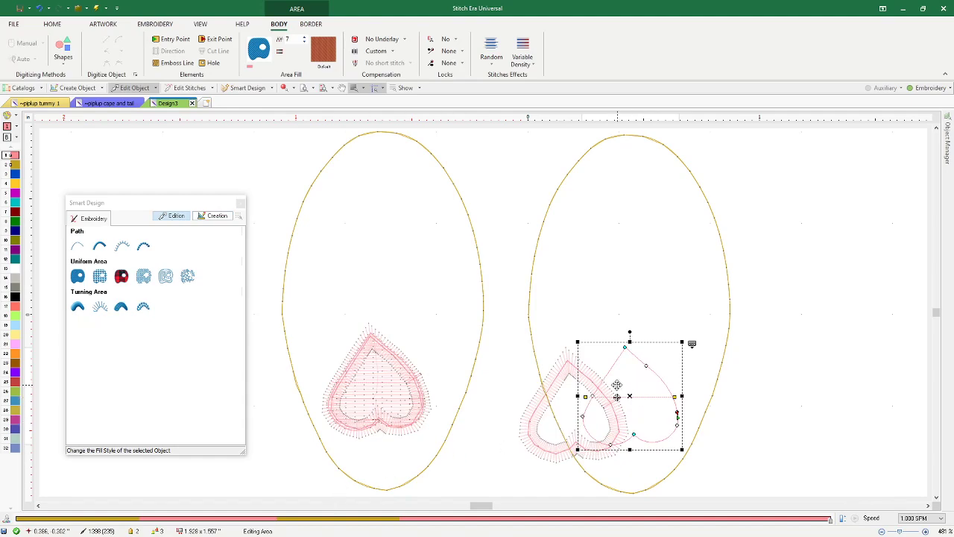
mouse_move(630, 387)
left_mouse_down()
mouse_move(579, 396)
mouse_move(633, 389)
left_mouse_up()
left_click(558, 386)
left_click_drag(557, 385, 626, 416)
scroll(629, 408, "up", 2)
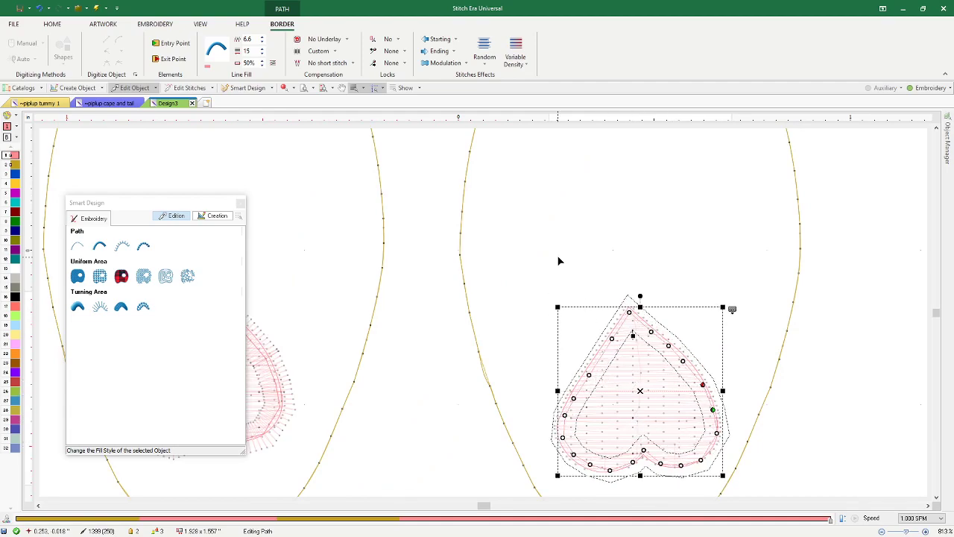
left_click(554, 291)
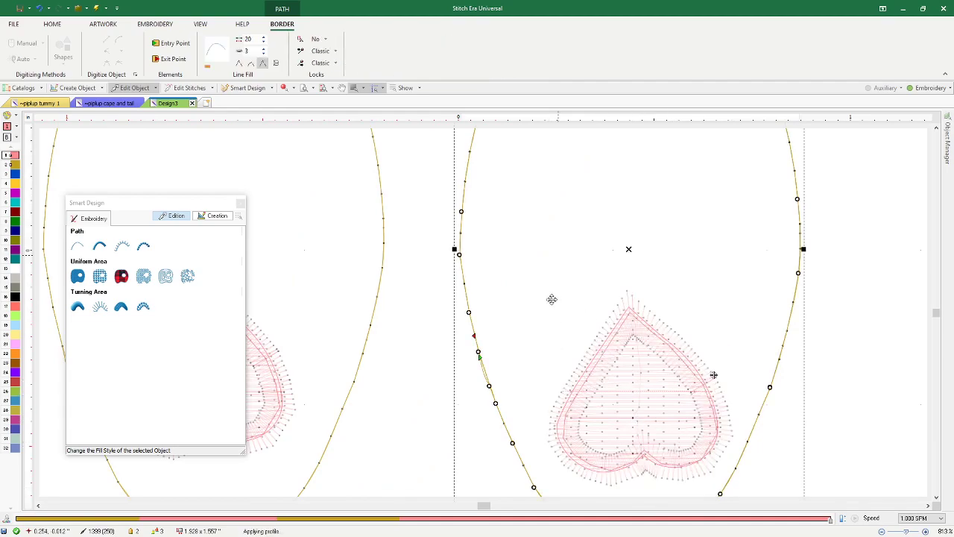
left_click(644, 373)
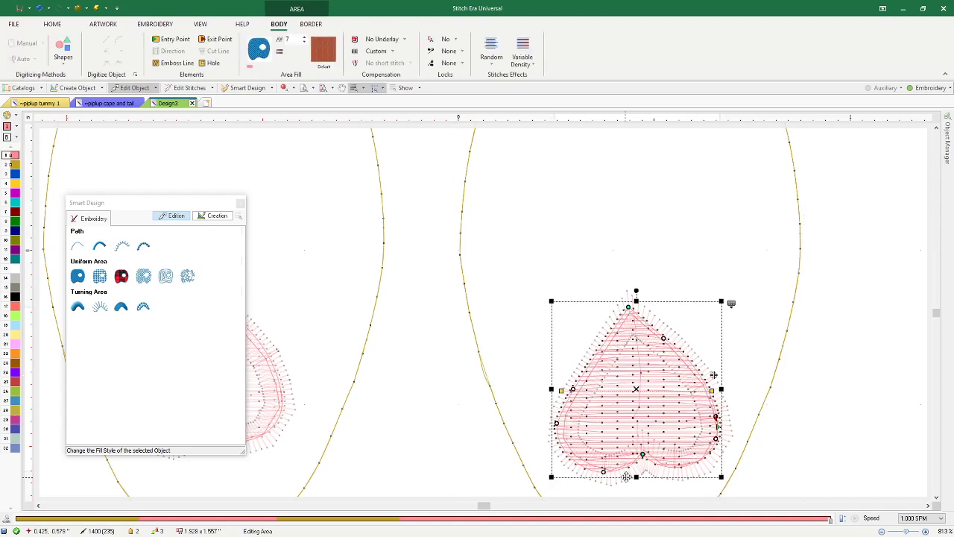
left_click(627, 473)
scroll(499, 340, "down", 2)
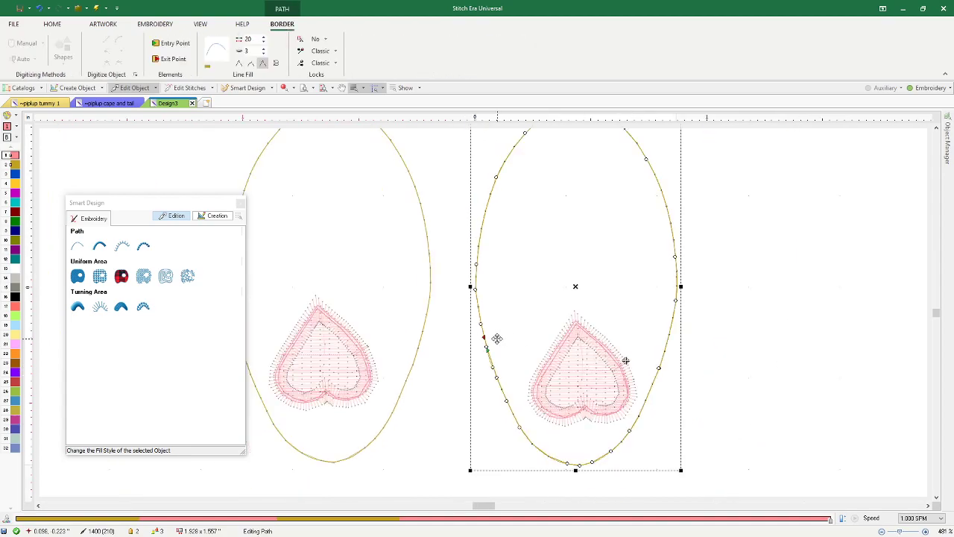
left_click_drag(171, 204, 170, 171)
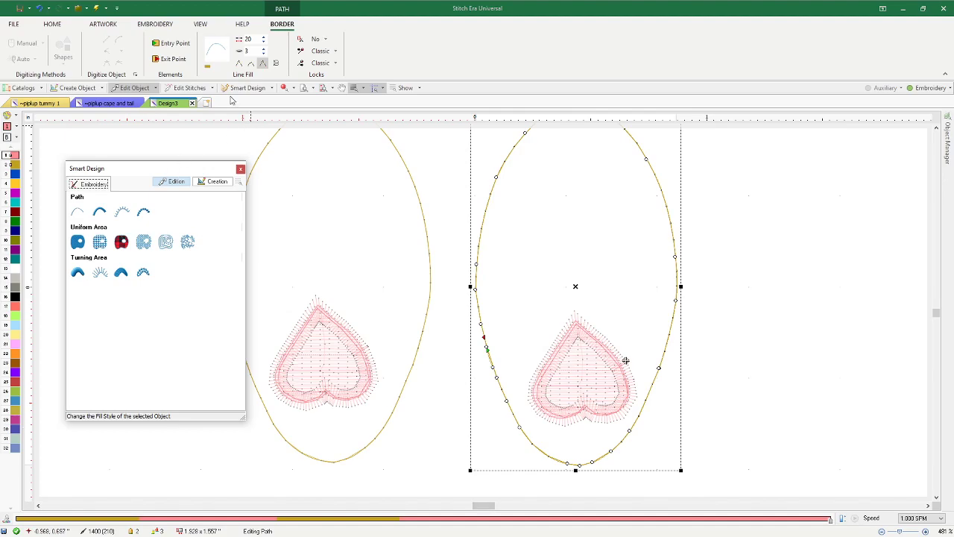
Sort the objects by color manually so both pink heart blocks stitch first, followed by the two gold oval outlines
left_click(155, 24)
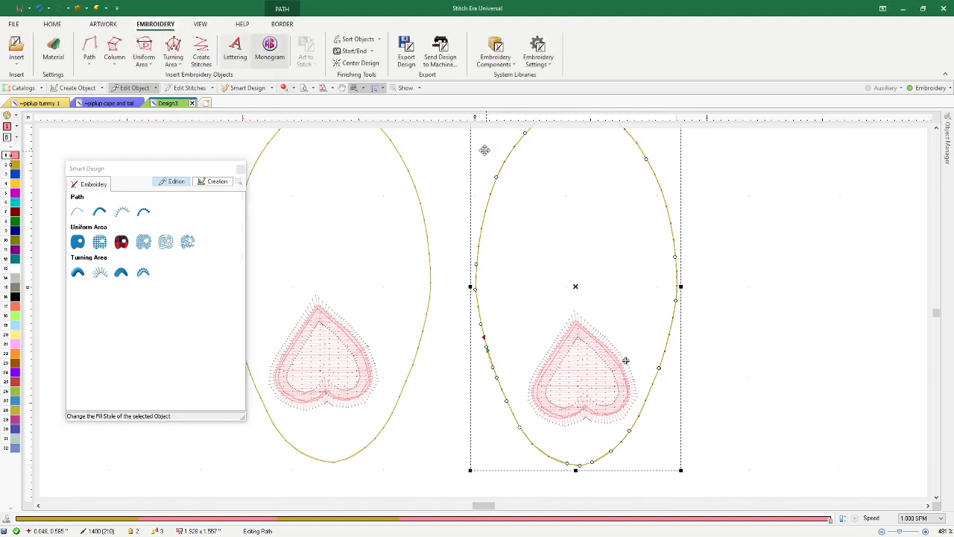
scroll(487, 152, "down", 3)
left_click(354, 66)
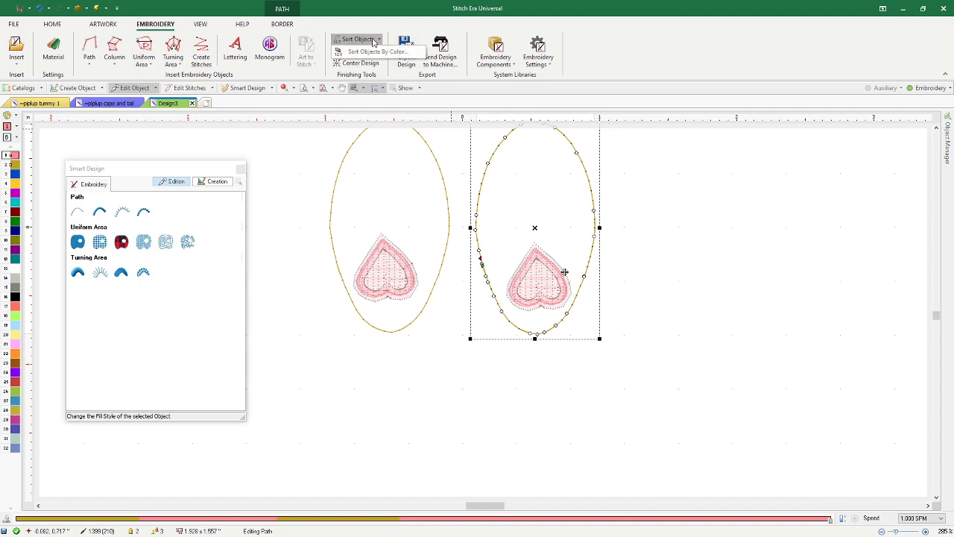
left_click(377, 50)
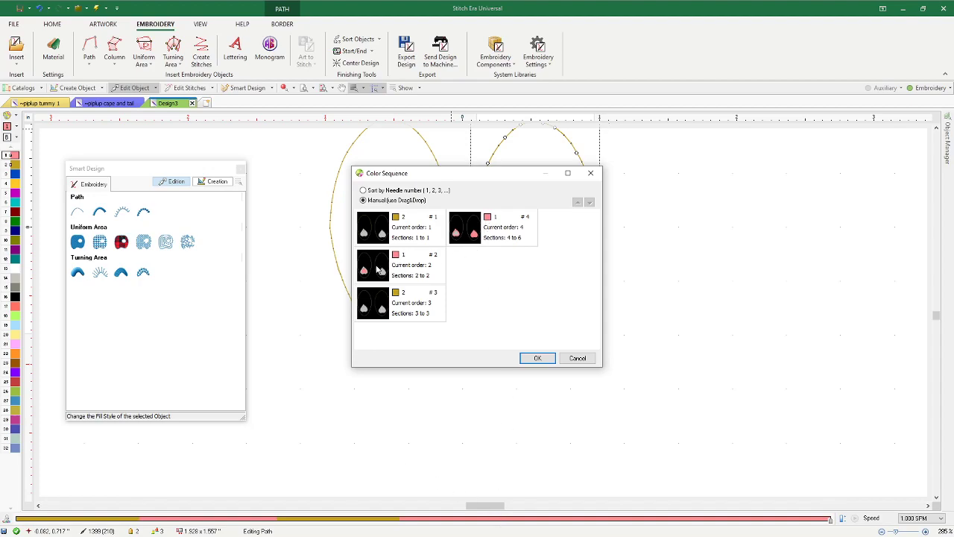
left_click_drag(398, 258, 380, 233)
left_click_drag(512, 236, 412, 269)
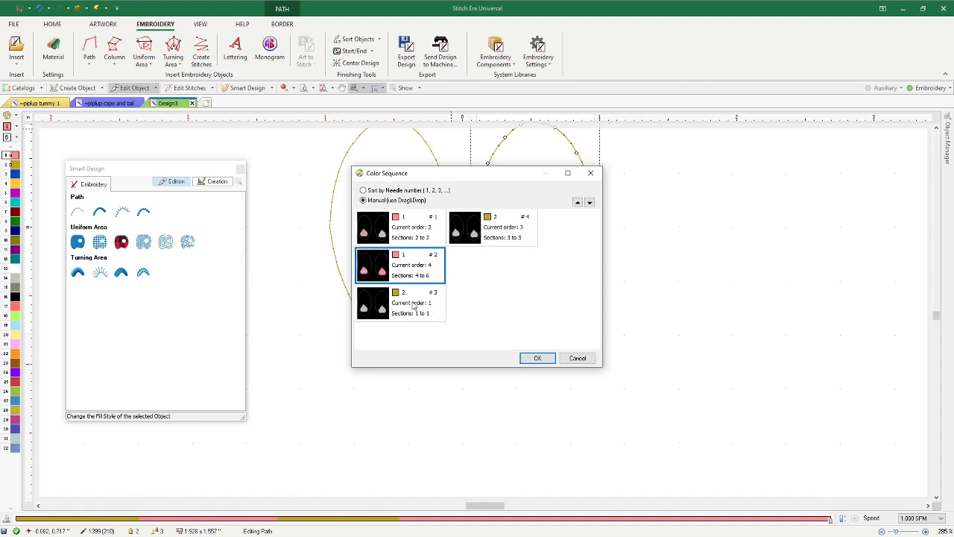
left_click(538, 357)
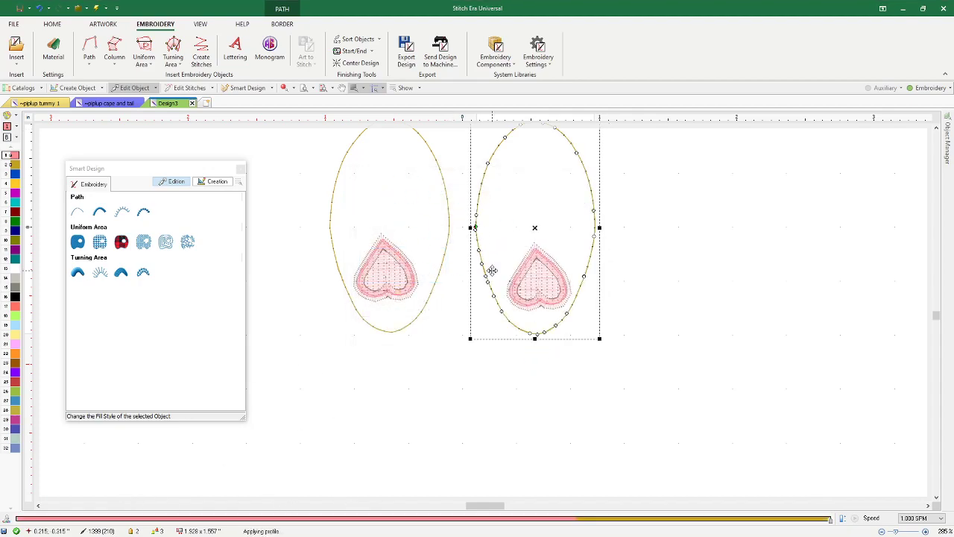
Move the Smart Design window to the empty canvas area beside the right oval, clear of the design
left_click_drag(168, 169, 783, 196)
scroll(610, 266, "up", 1)
scroll(608, 260, "down", 2)
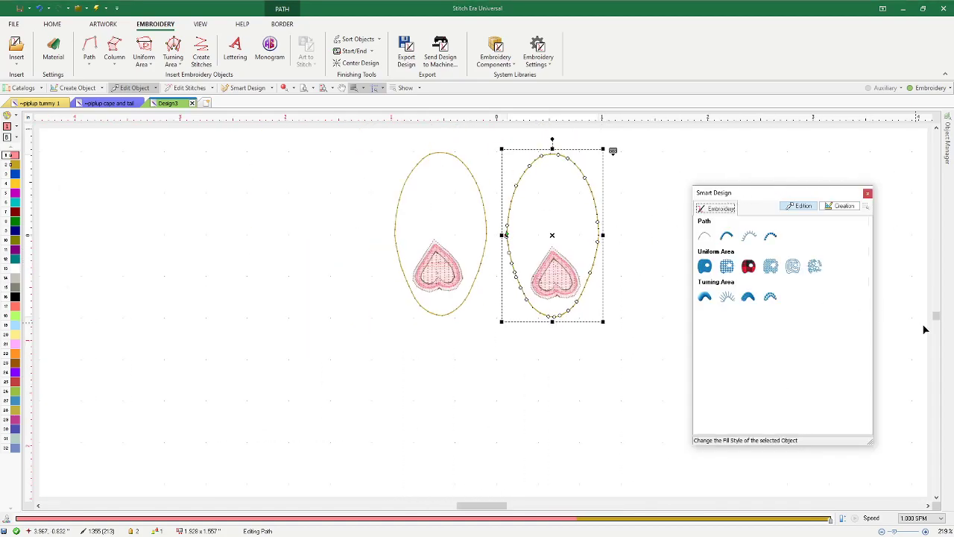
scroll(936, 318, "up", 2)
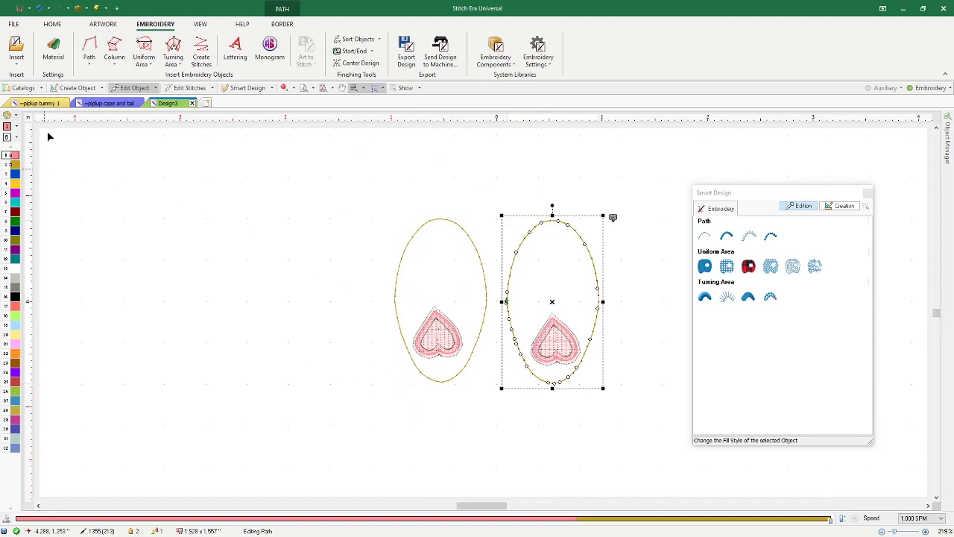
Change the palette of this color variation, assigning thread 209 from the Janome - Acrylic chart to color 1
left_click(15, 118)
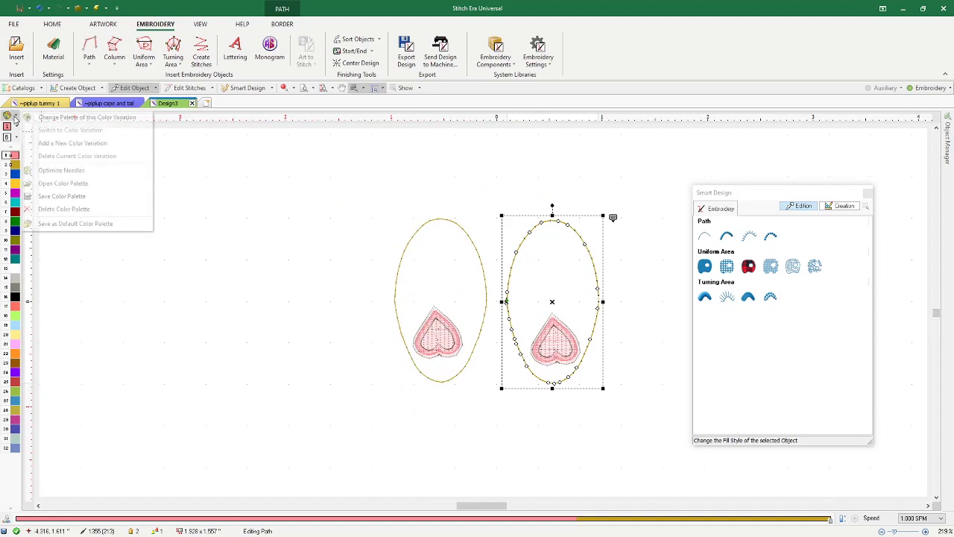
left_click(73, 119)
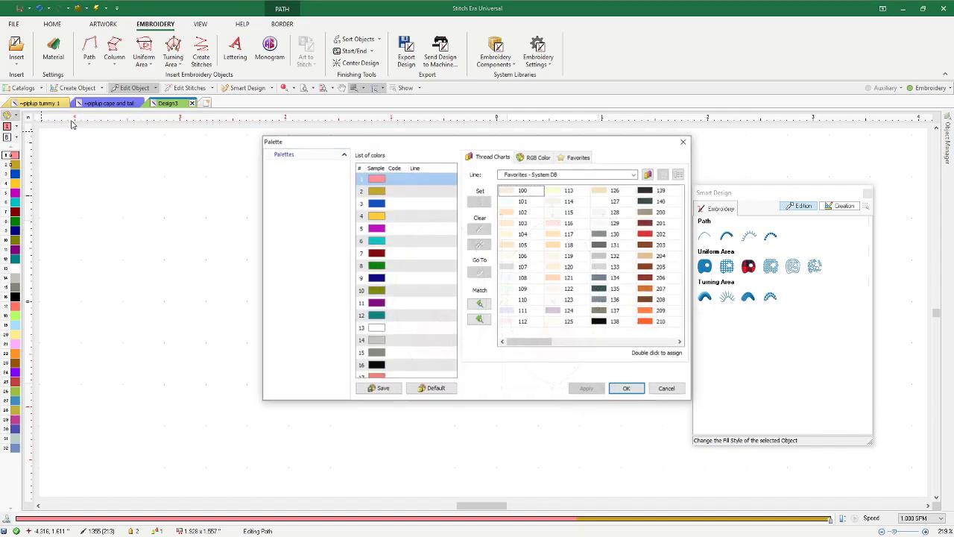
left_click(604, 175)
scroll(582, 218, "down", 5)
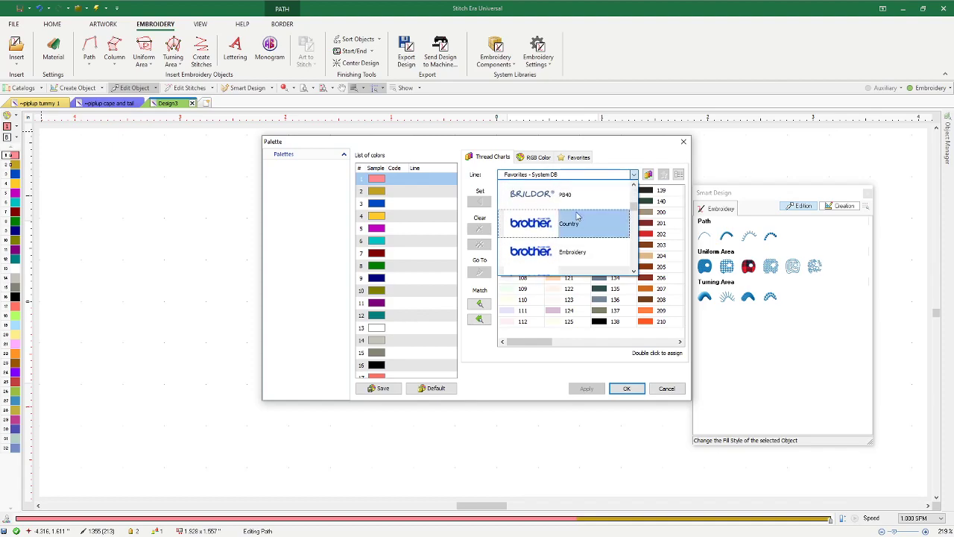
scroll(542, 202, "down", 6)
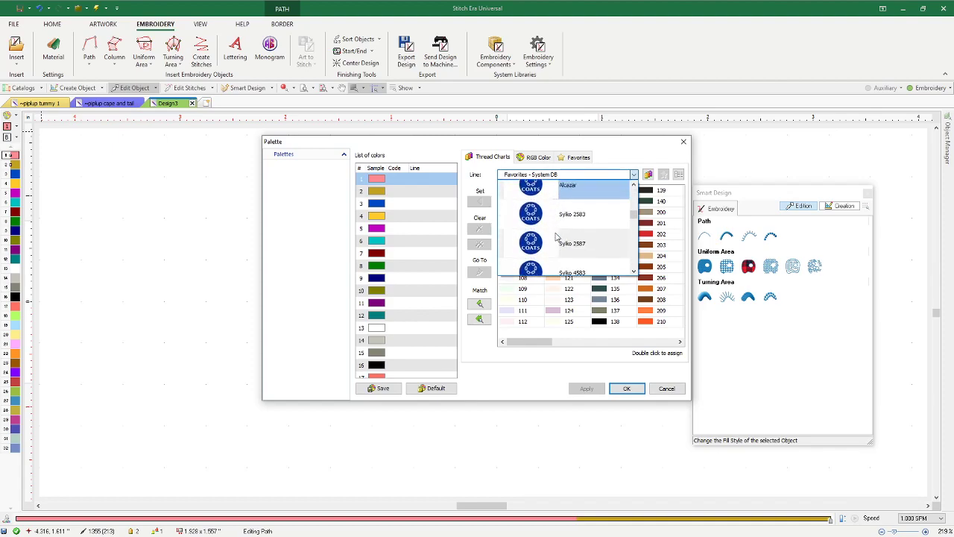
scroll(551, 233, "down", 4)
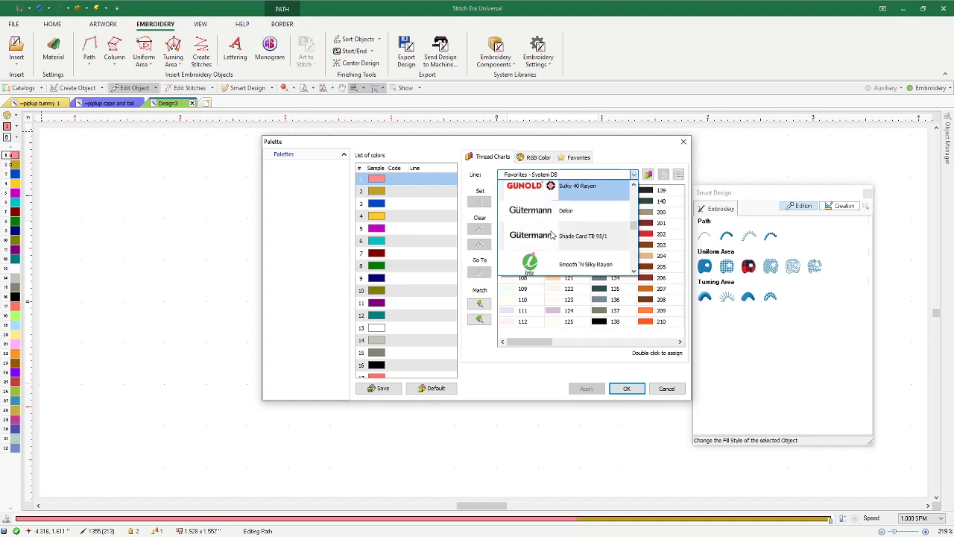
scroll(544, 215, "down", 2)
scroll(541, 231, "up", 2)
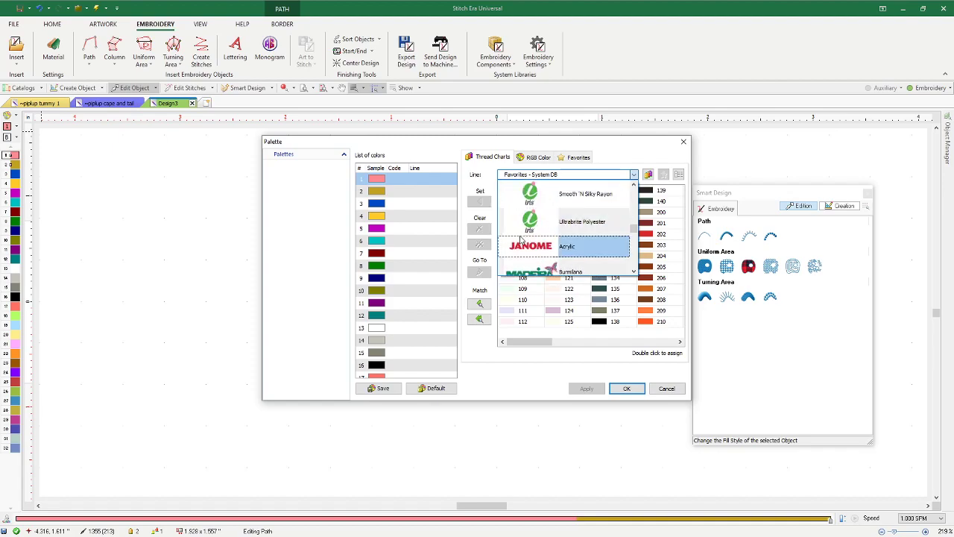
left_click(538, 245)
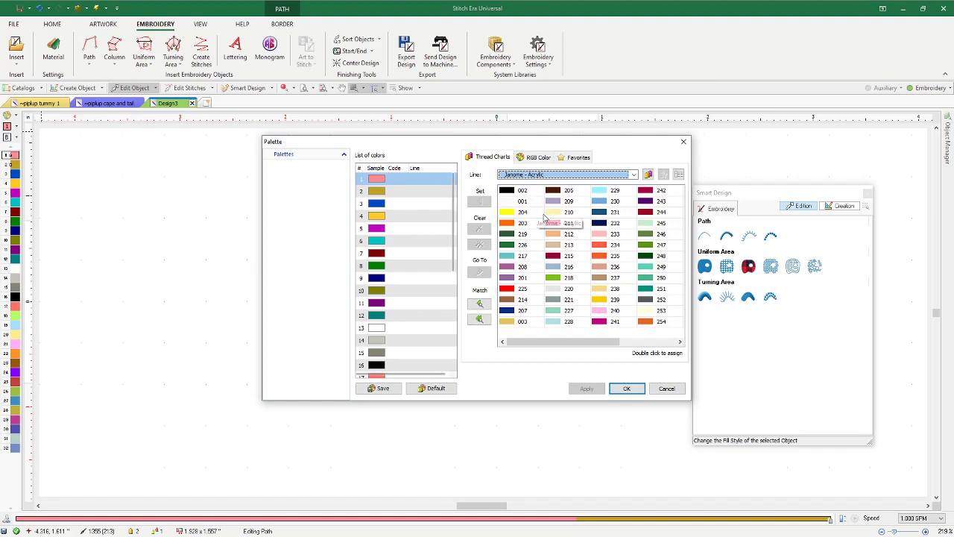
double_click(568, 202)
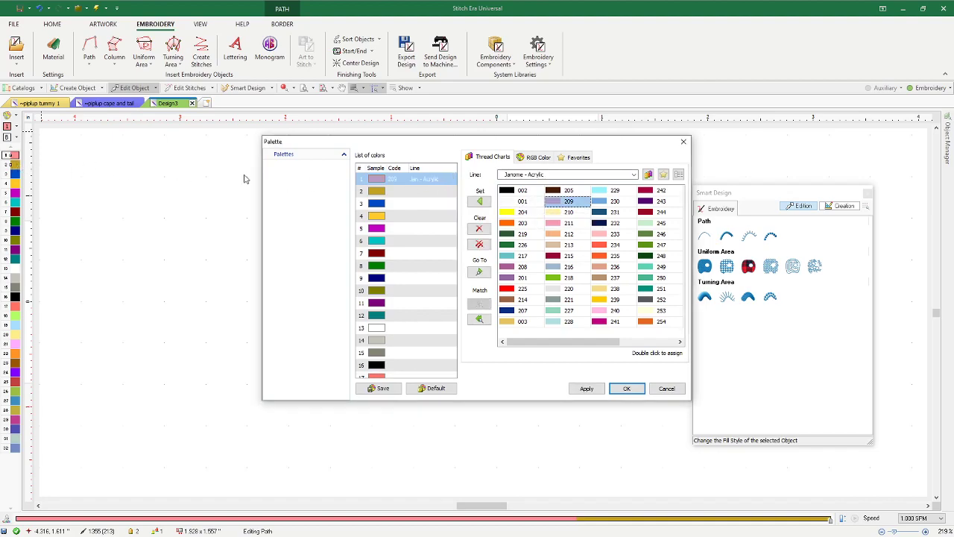
left_click(627, 389)
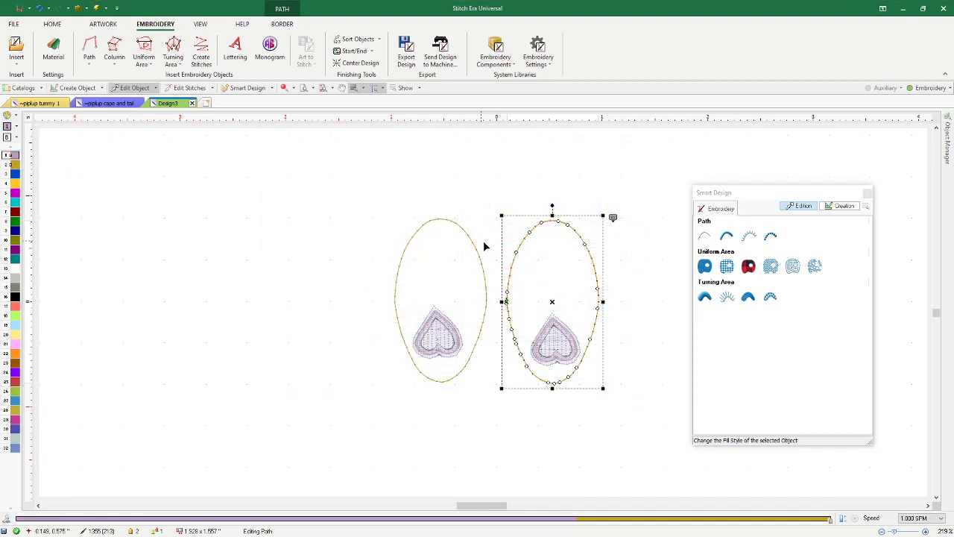
Reopen the palette with the Janome - Acrylic thread chart and assign thread 210 to color 2
left_click(15, 116)
left_click(65, 121)
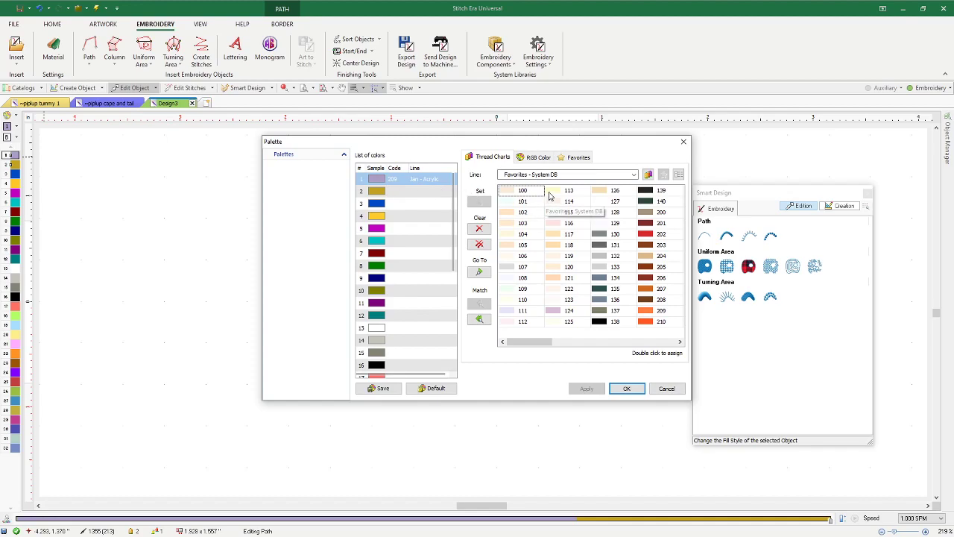
left_click(567, 174)
scroll(573, 231, "down", 10)
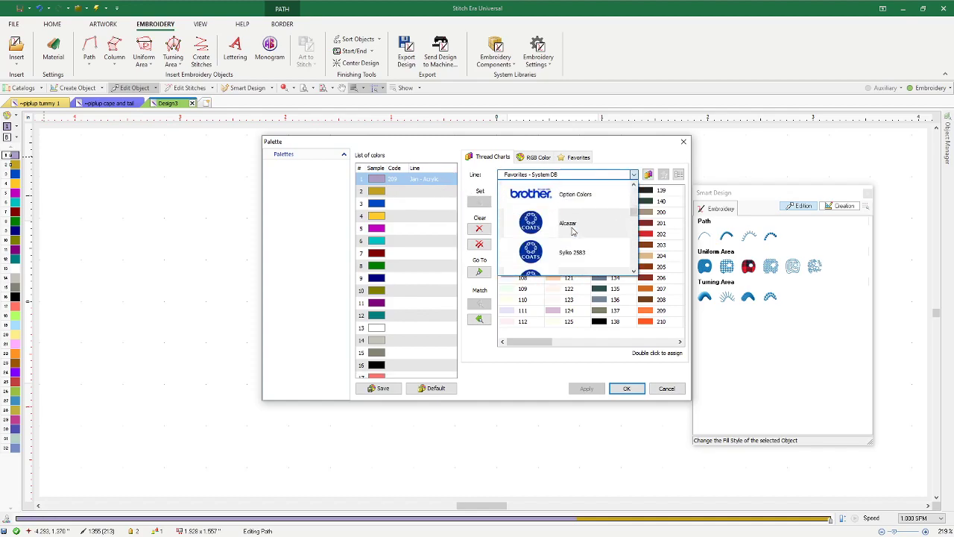
scroll(572, 232, "down", 3)
scroll(575, 224, "up", 1)
left_click(575, 195)
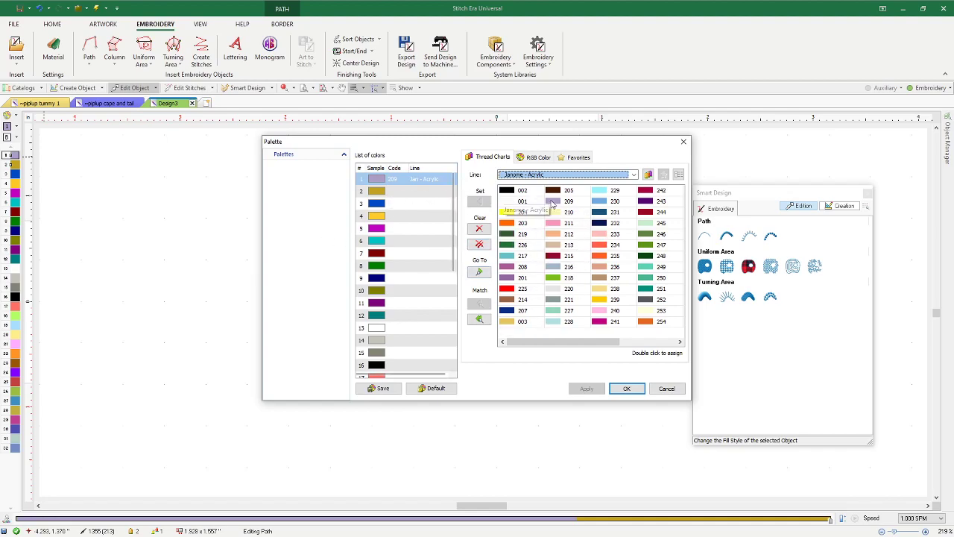
left_click(403, 197)
double_click(567, 213)
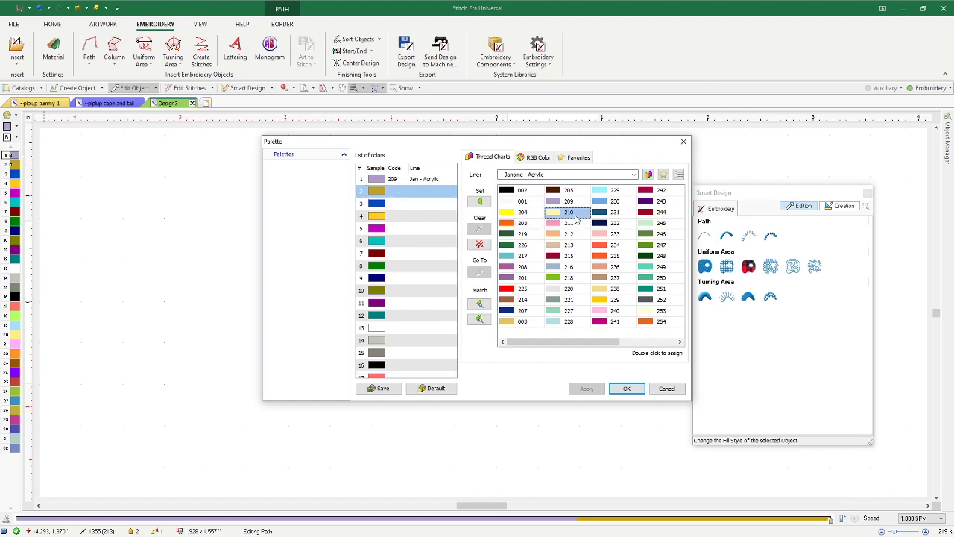
Assign Janome - Acrylic threads 226, 208 and 225 to colors 3, 4 and 5, and apply the palette
left_click(404, 204)
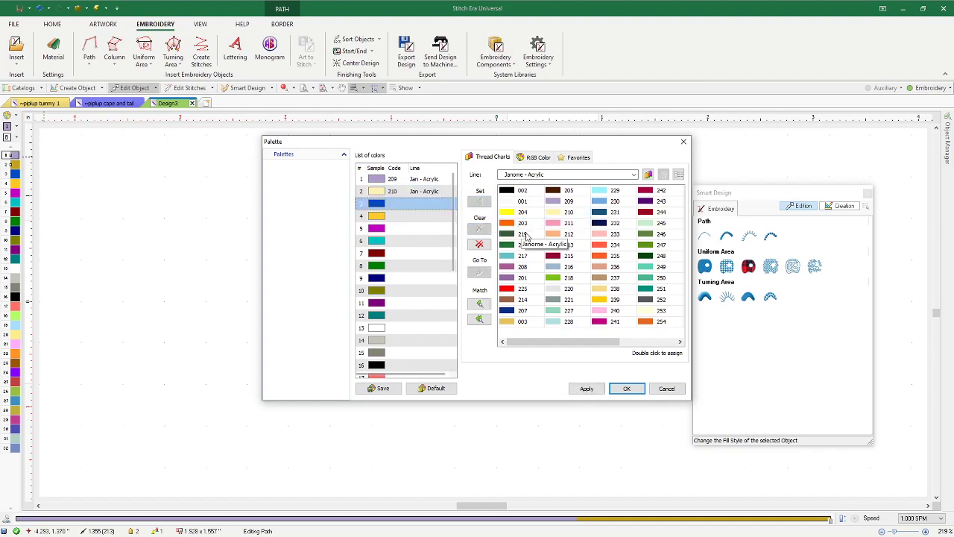
double_click(521, 245)
left_click(411, 218)
double_click(522, 266)
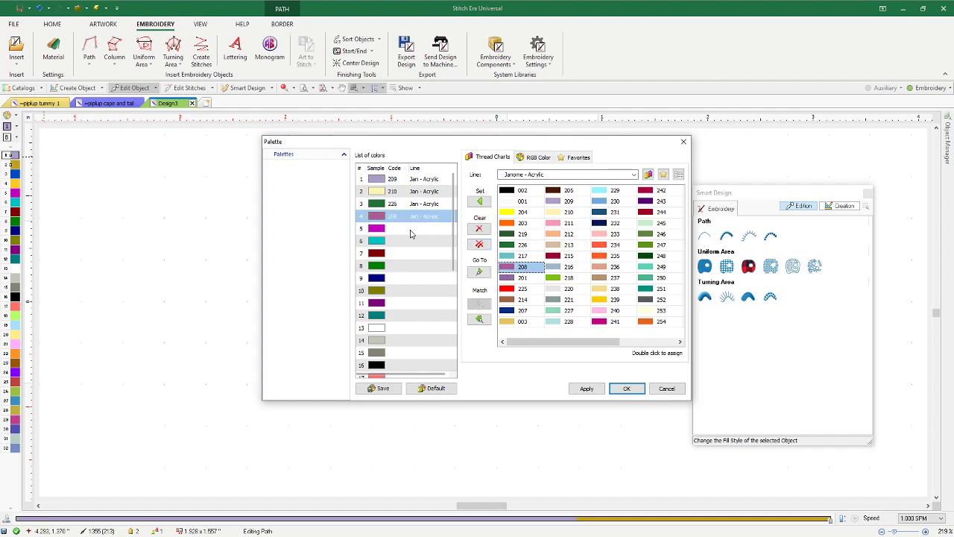
left_click(411, 231)
double_click(509, 290)
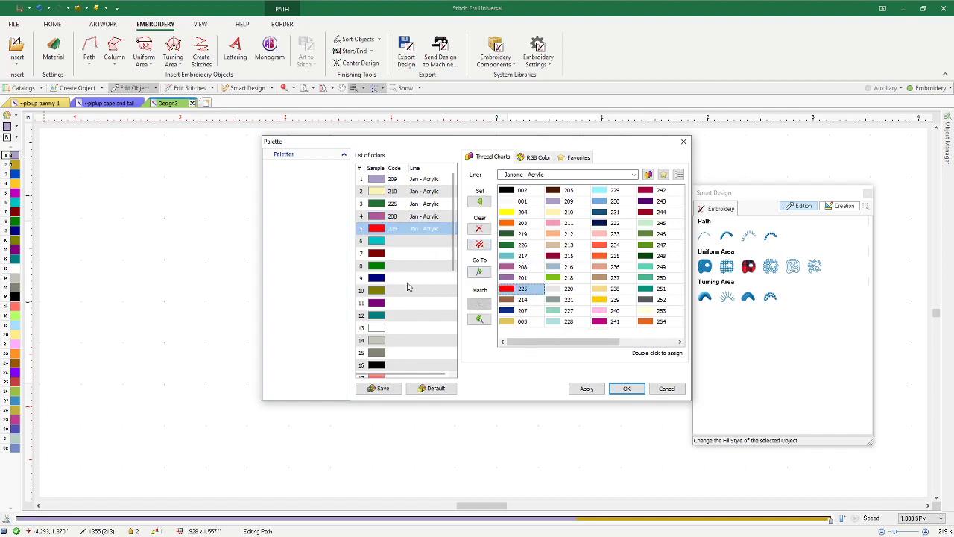
left_click(627, 388)
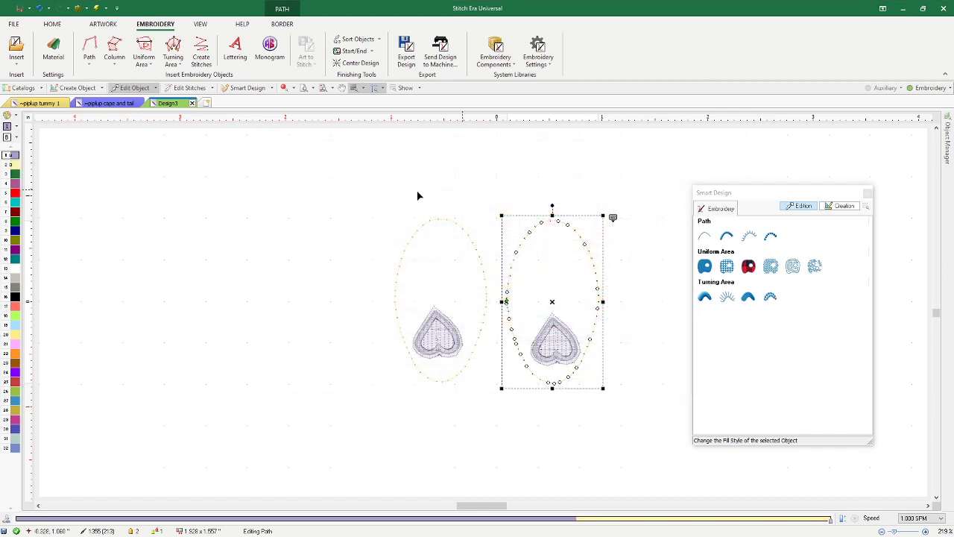
Deselect the oval and save the design as "piplup footsies" in the "things I digitized" folder
left_click_drag(805, 194, 764, 171)
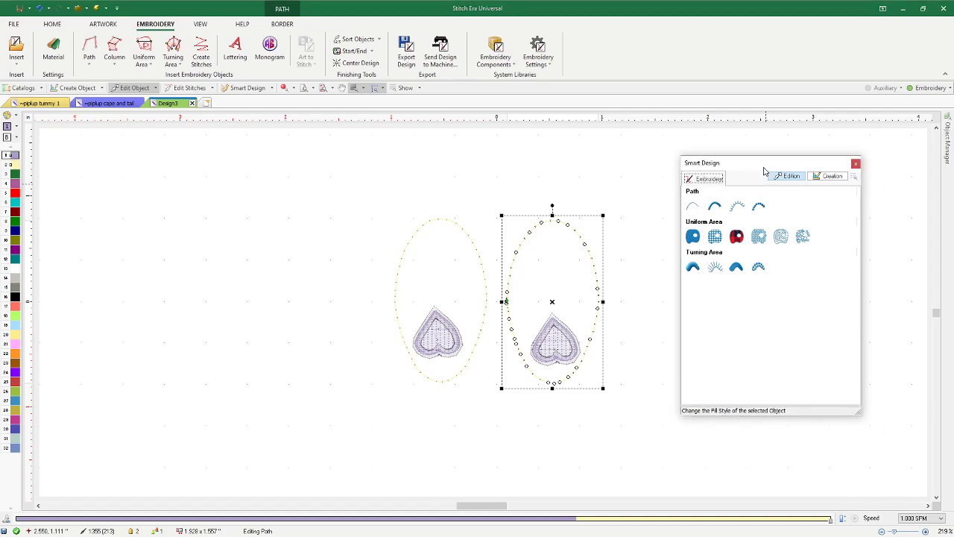
left_click(659, 177)
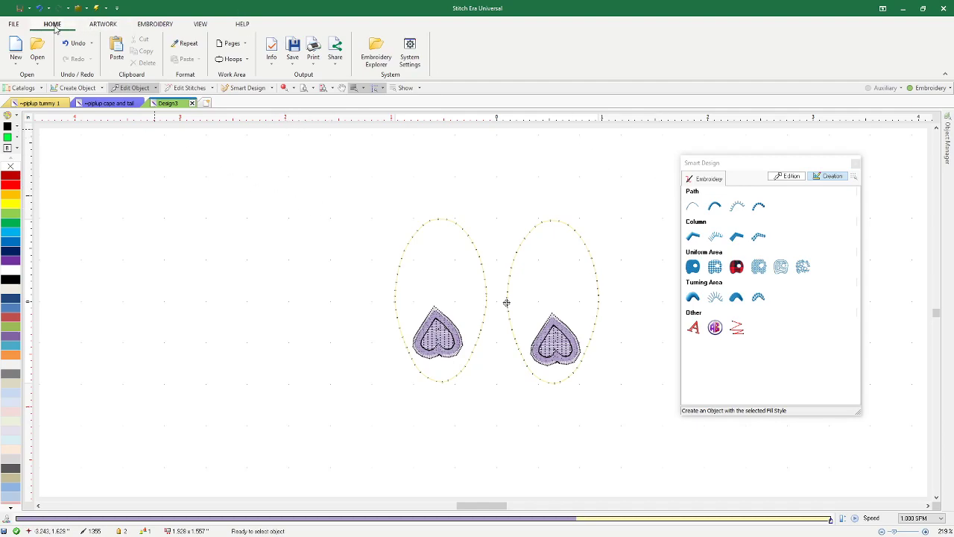
left_click(292, 59)
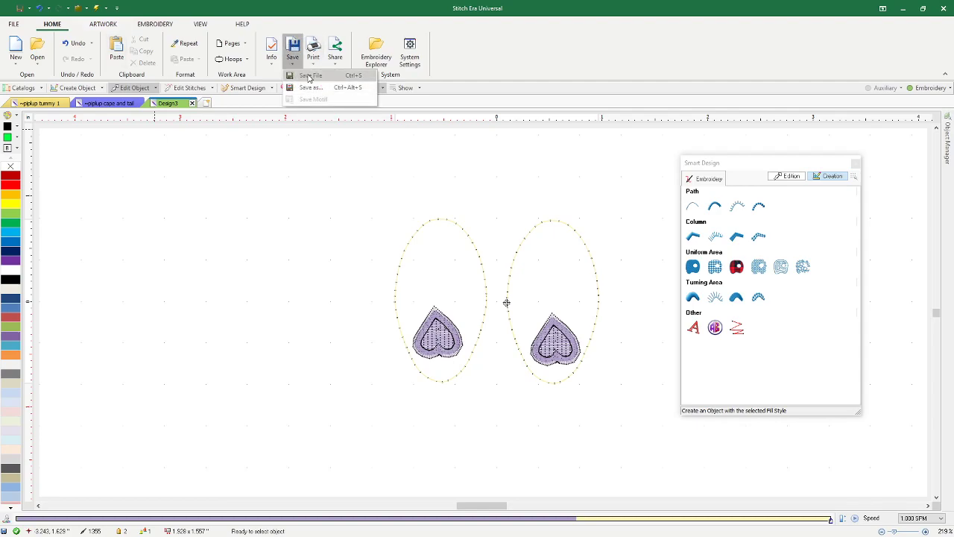
left_click(303, 74)
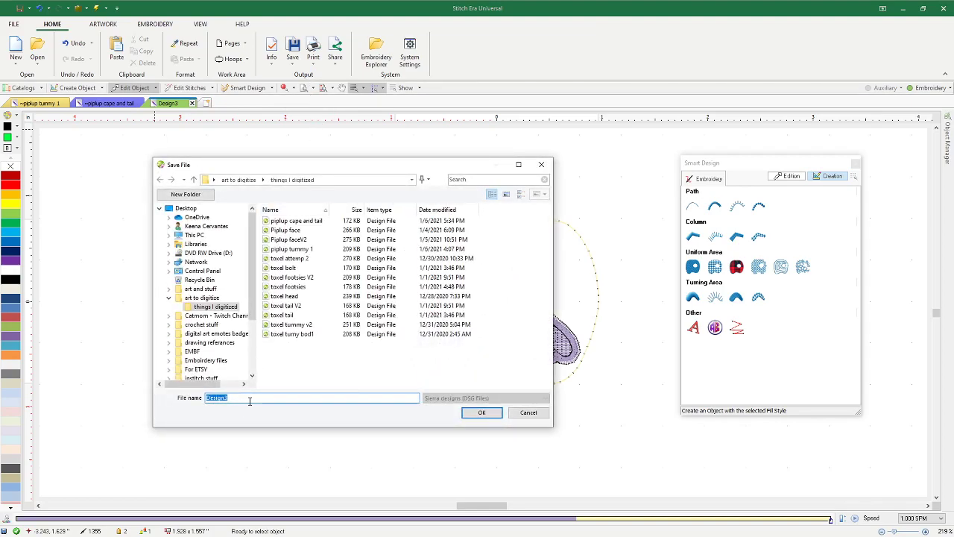
type("piplup foos")
left_click(482, 412)
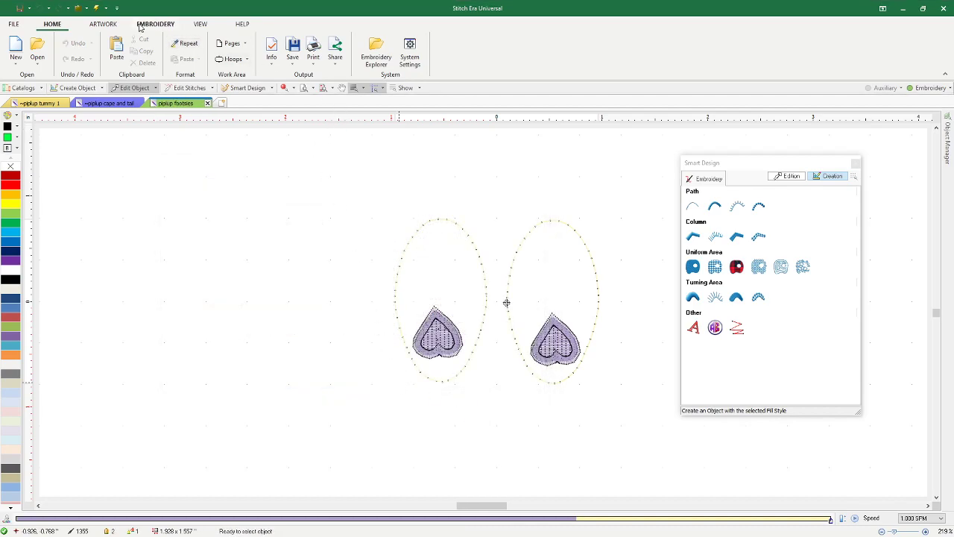
Export the design as the machine file "piplup footsies.JEF" in Janome/New Home (JEF) format
left_click(155, 24)
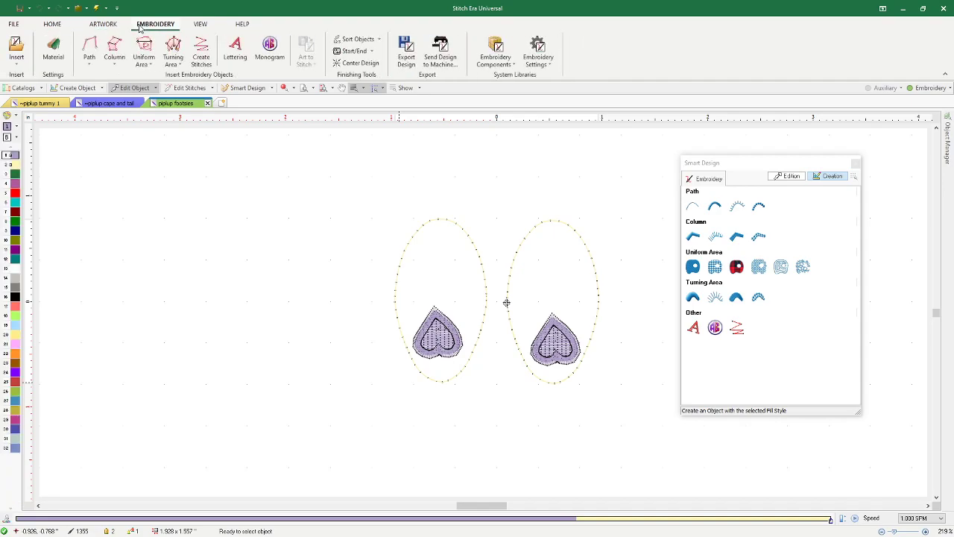
left_click(406, 53)
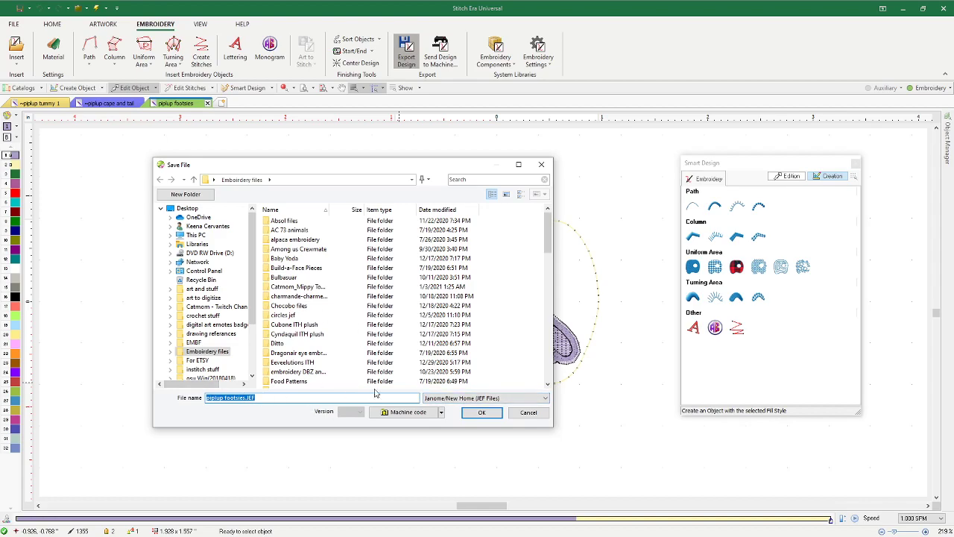
scroll(293, 361, "down", 2)
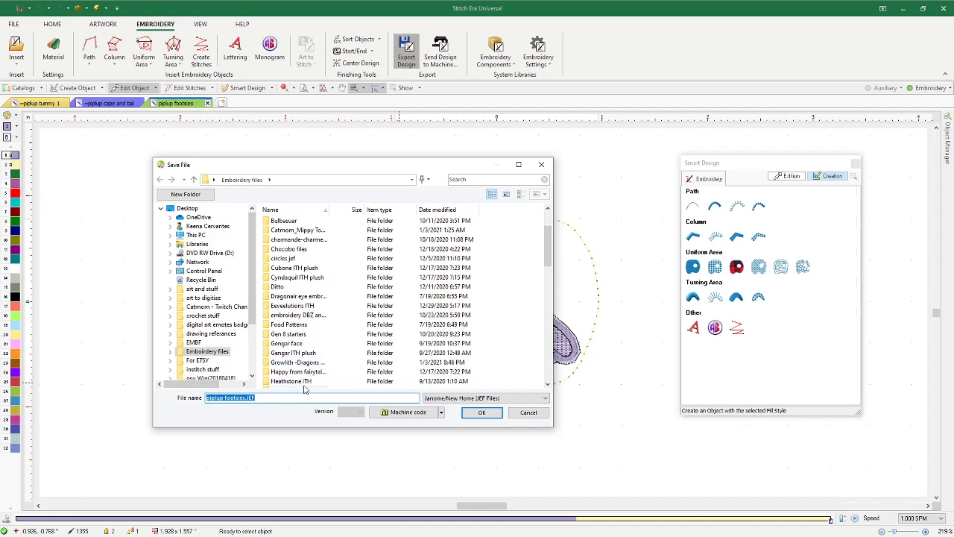
left_click(477, 412)
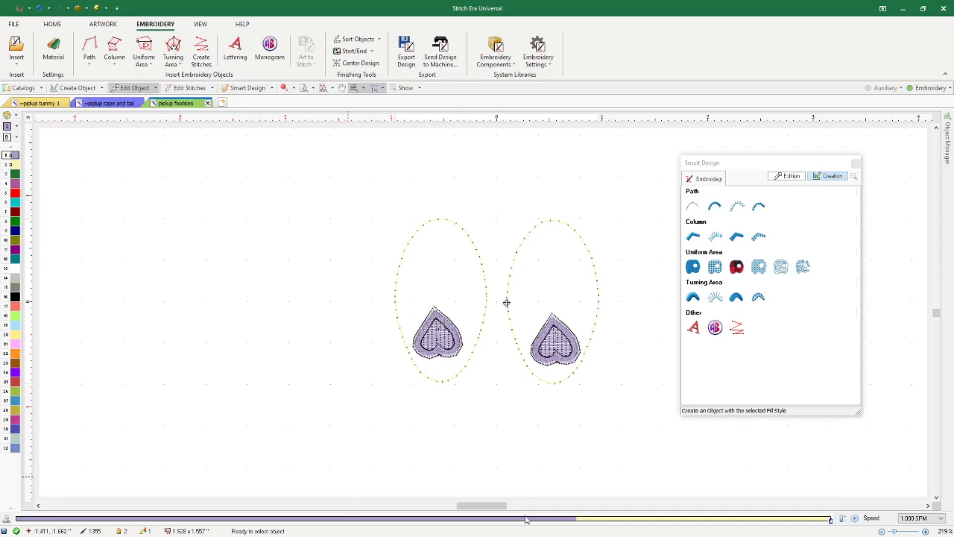
mouse_move(738, 163)
left_mouse_down()
mouse_move(755, 138)
mouse_move(745, 155)
left_mouse_up()
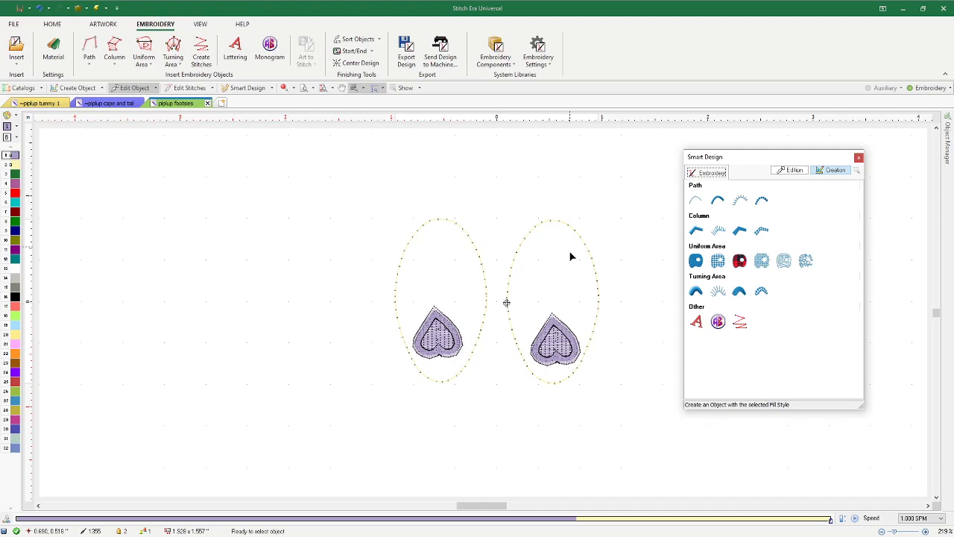
left_click(699, 206)
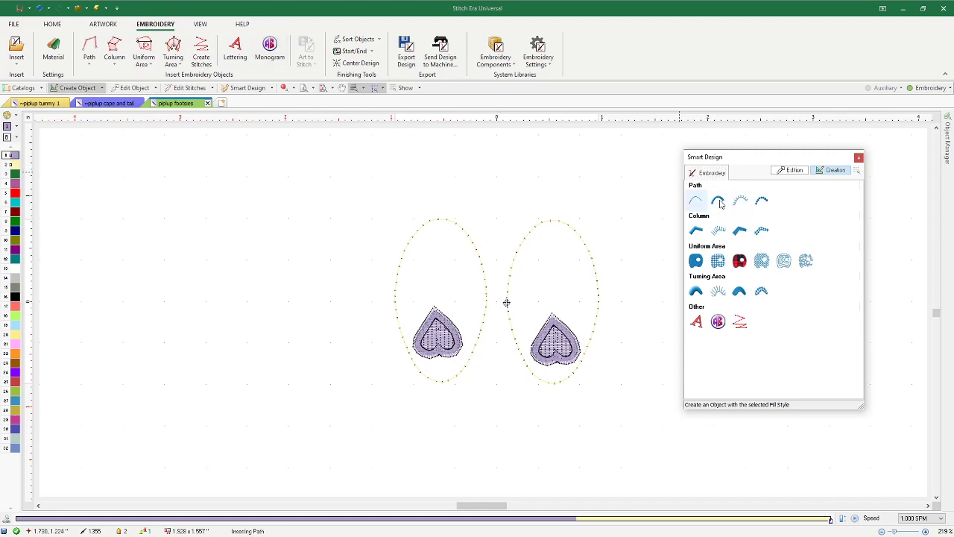
left_click(718, 204)
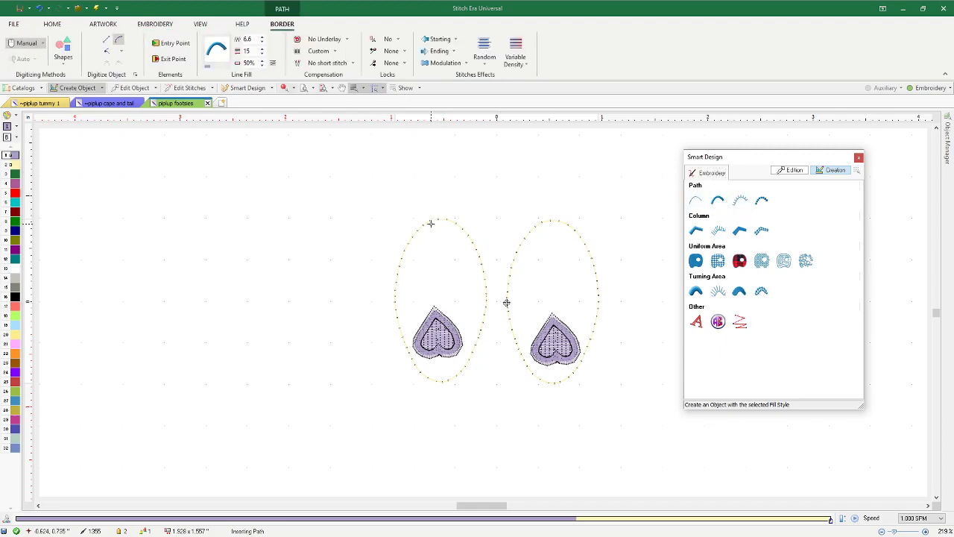
left_click(696, 200)
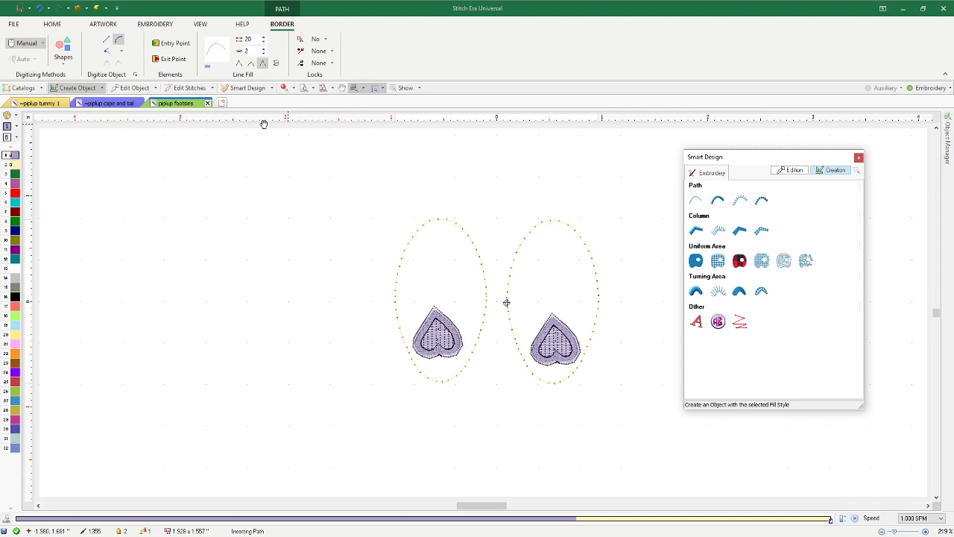
left_click_drag(766, 157, 209, 157)
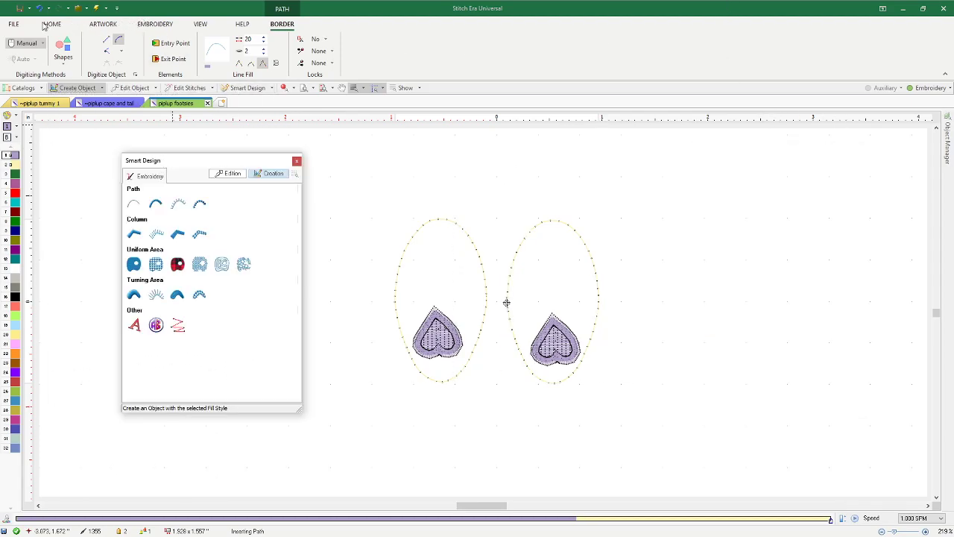